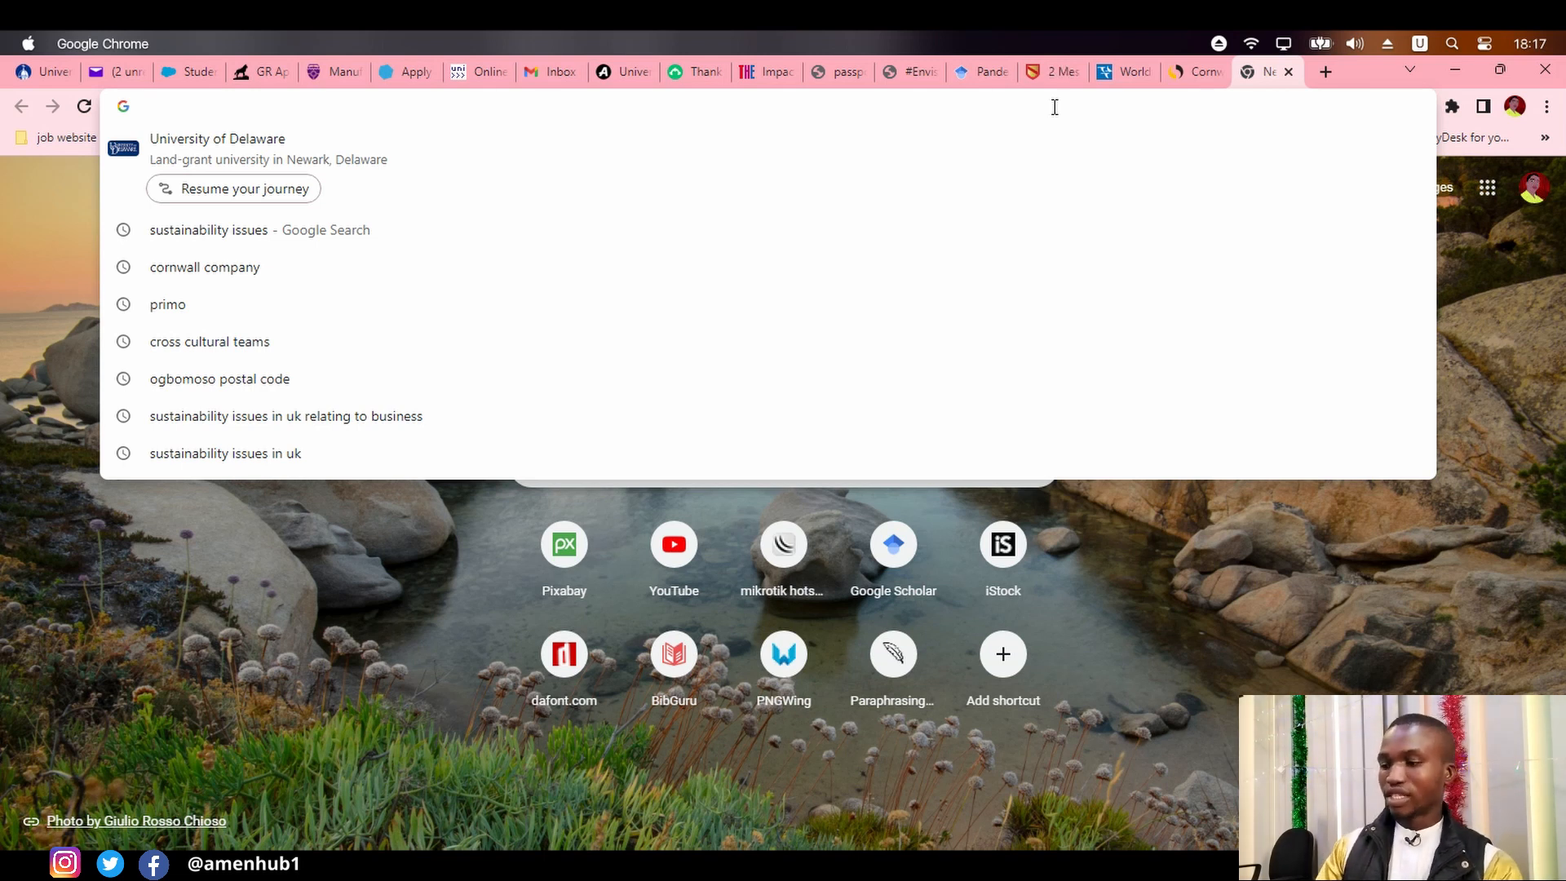
- Search the web for "obs studio", open the official OBS site and download the Windows version
type("obs")
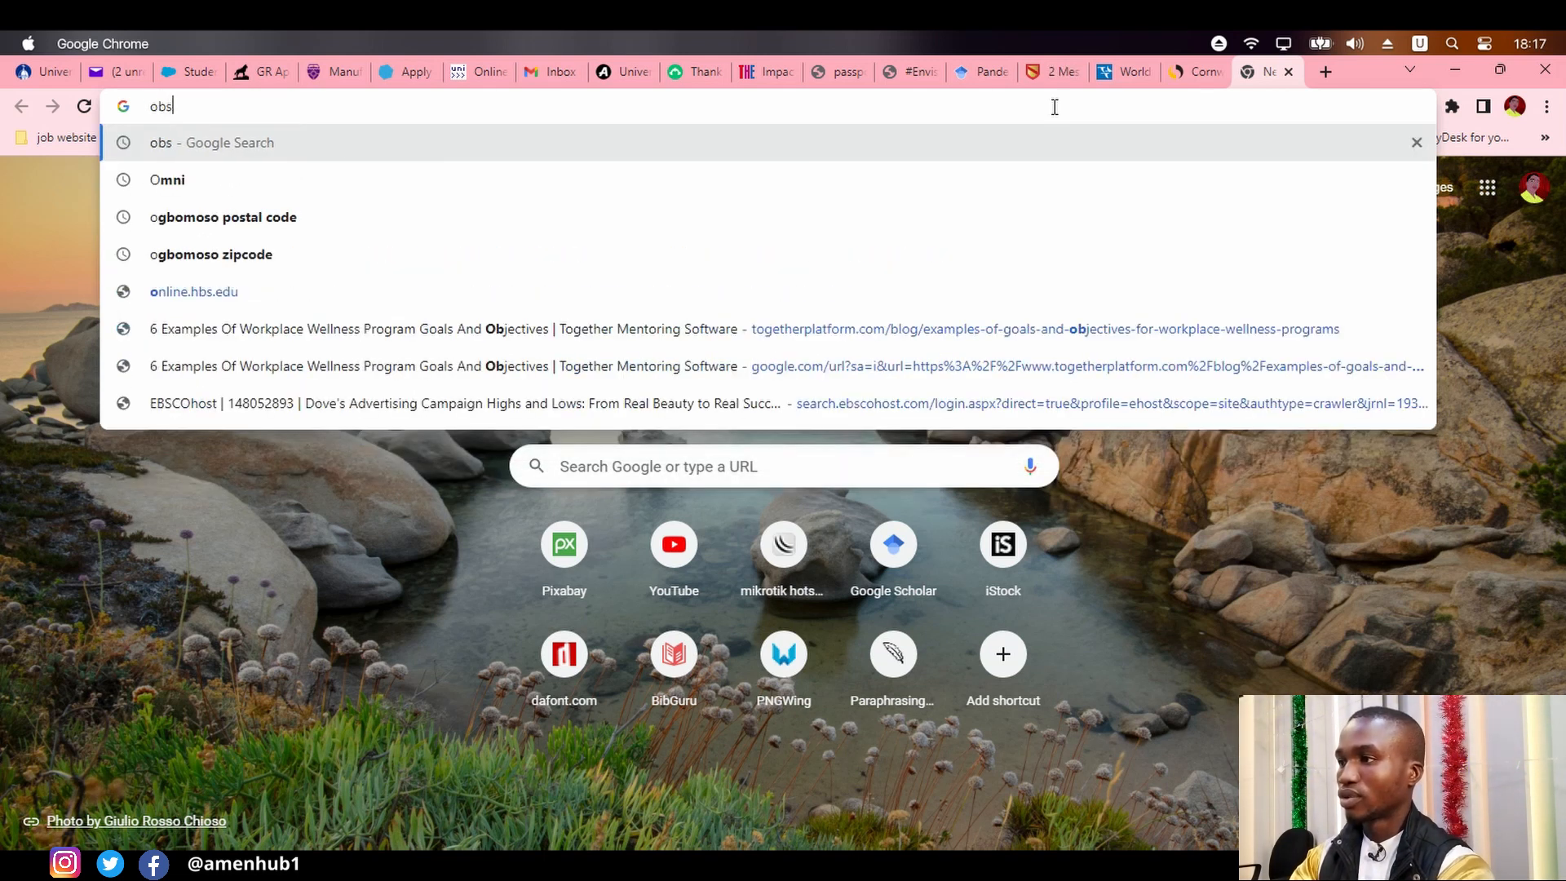
type(" studi")
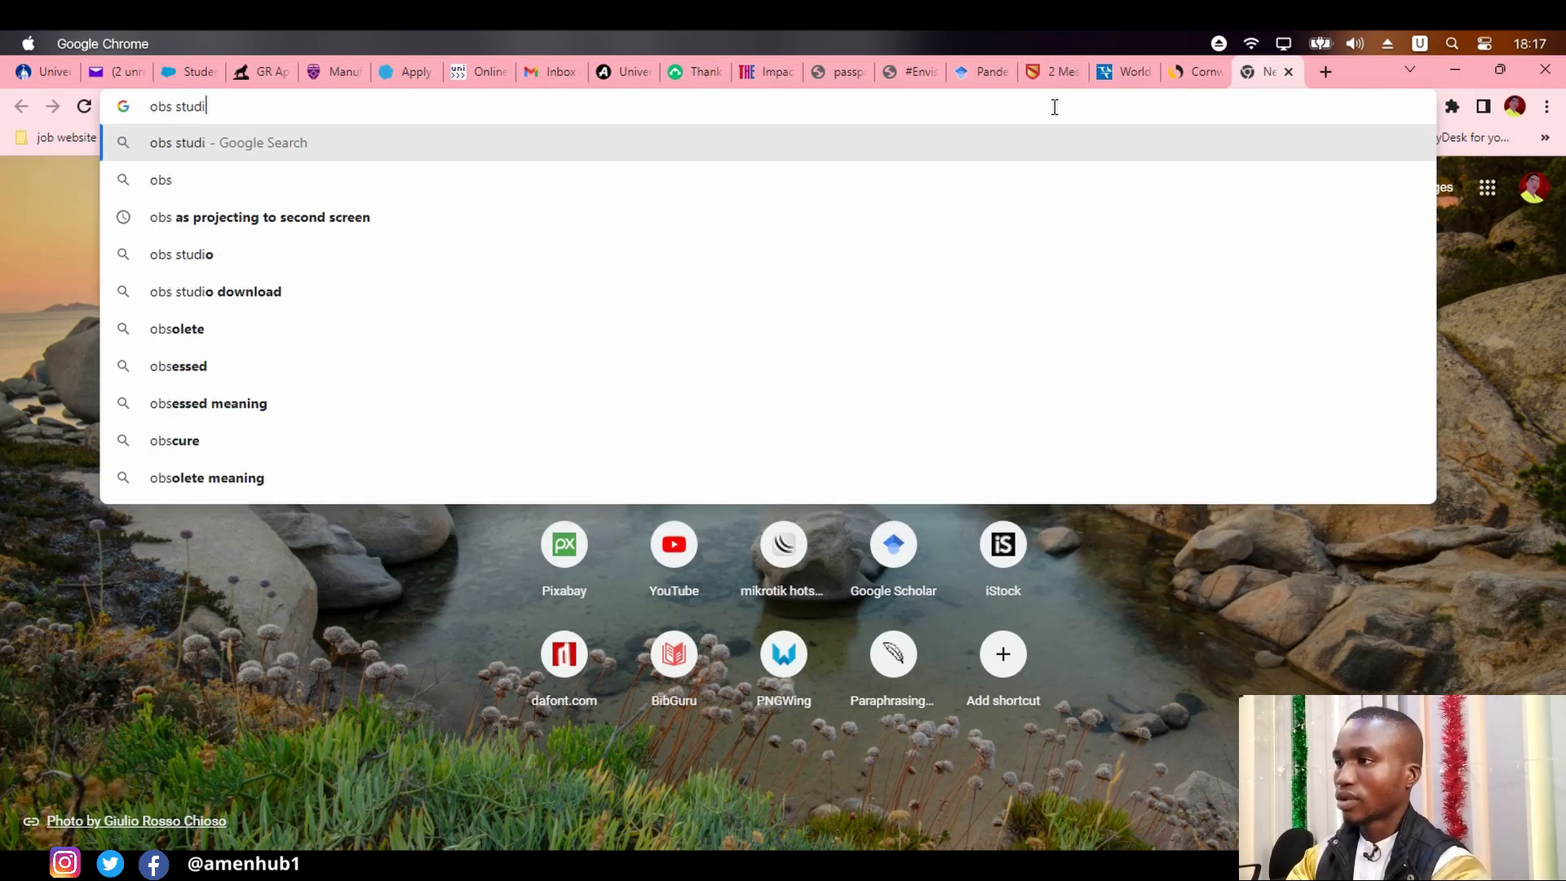
type("o")
key("Return")
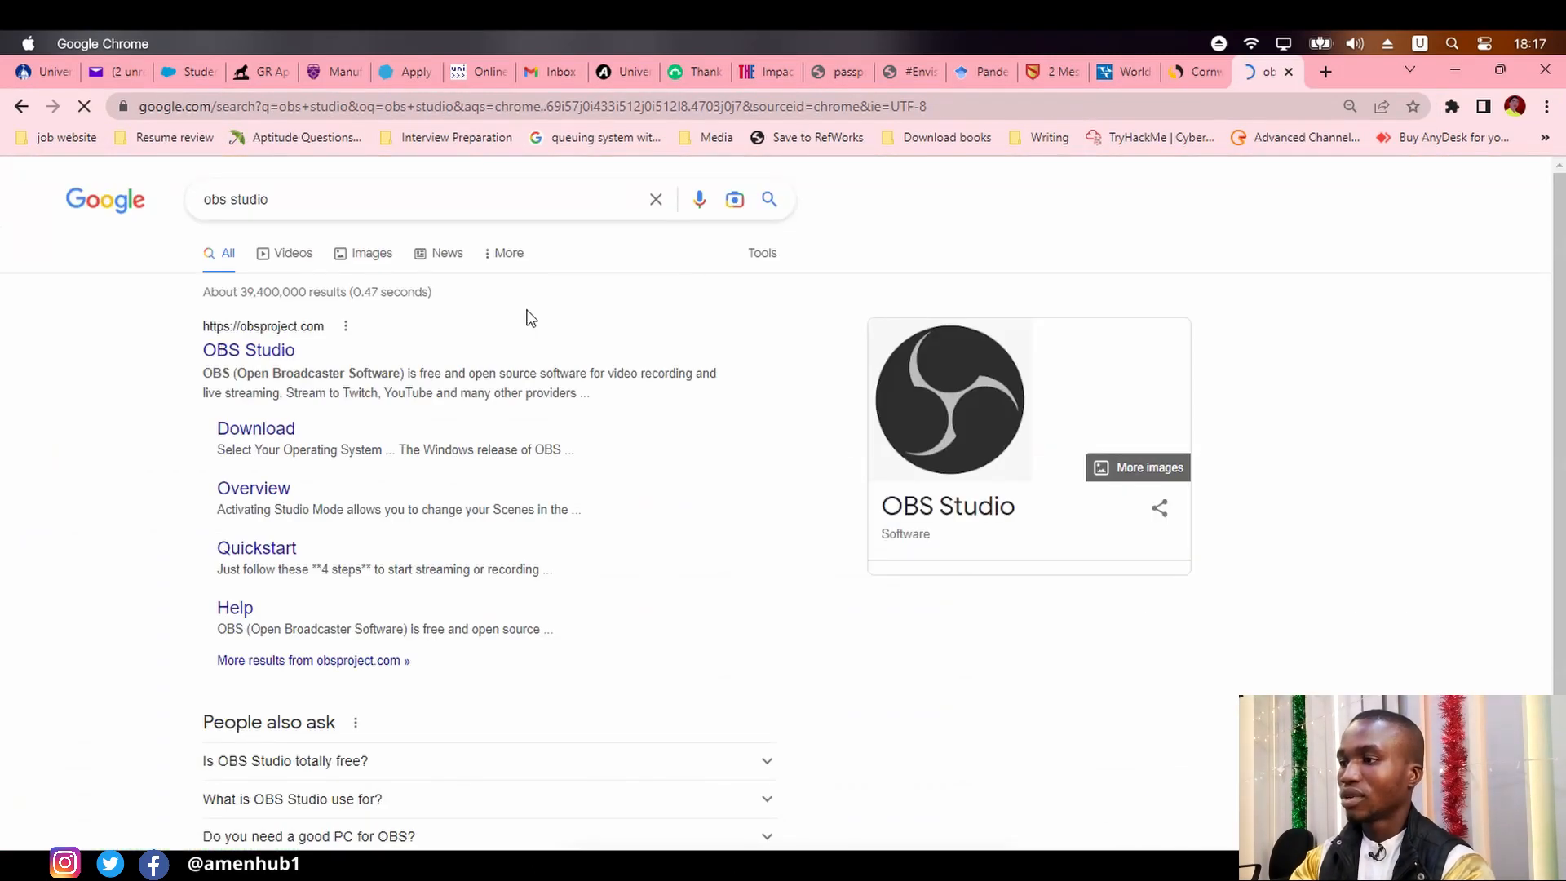
left_click(246, 351)
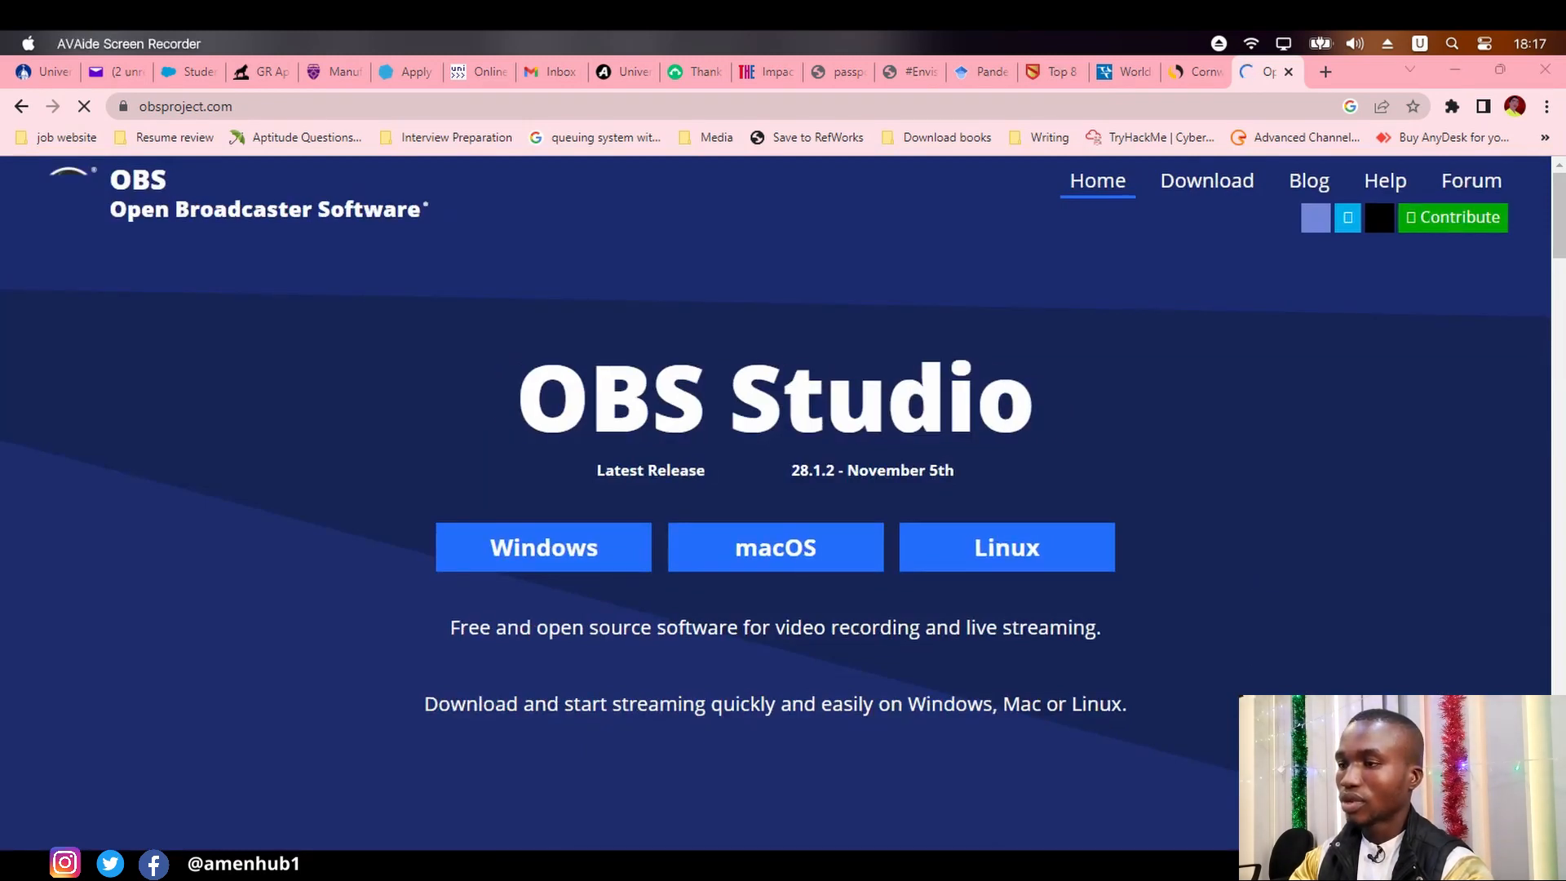
left_click(584, 558)
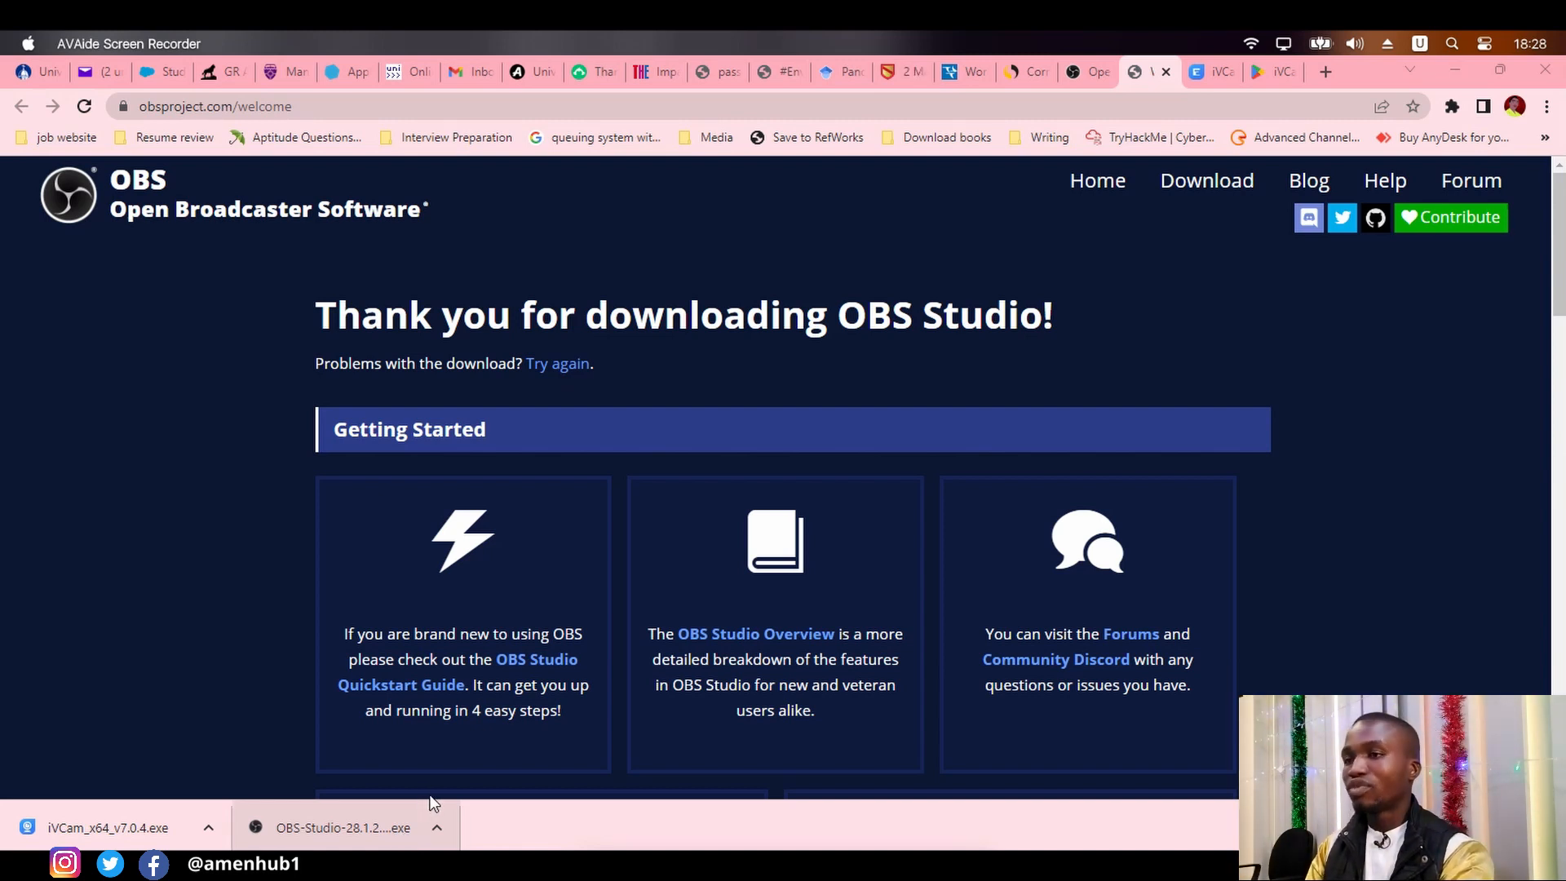
- Minimize the browser and open the Downloads folder in File Explorer
left_click(1450, 71)
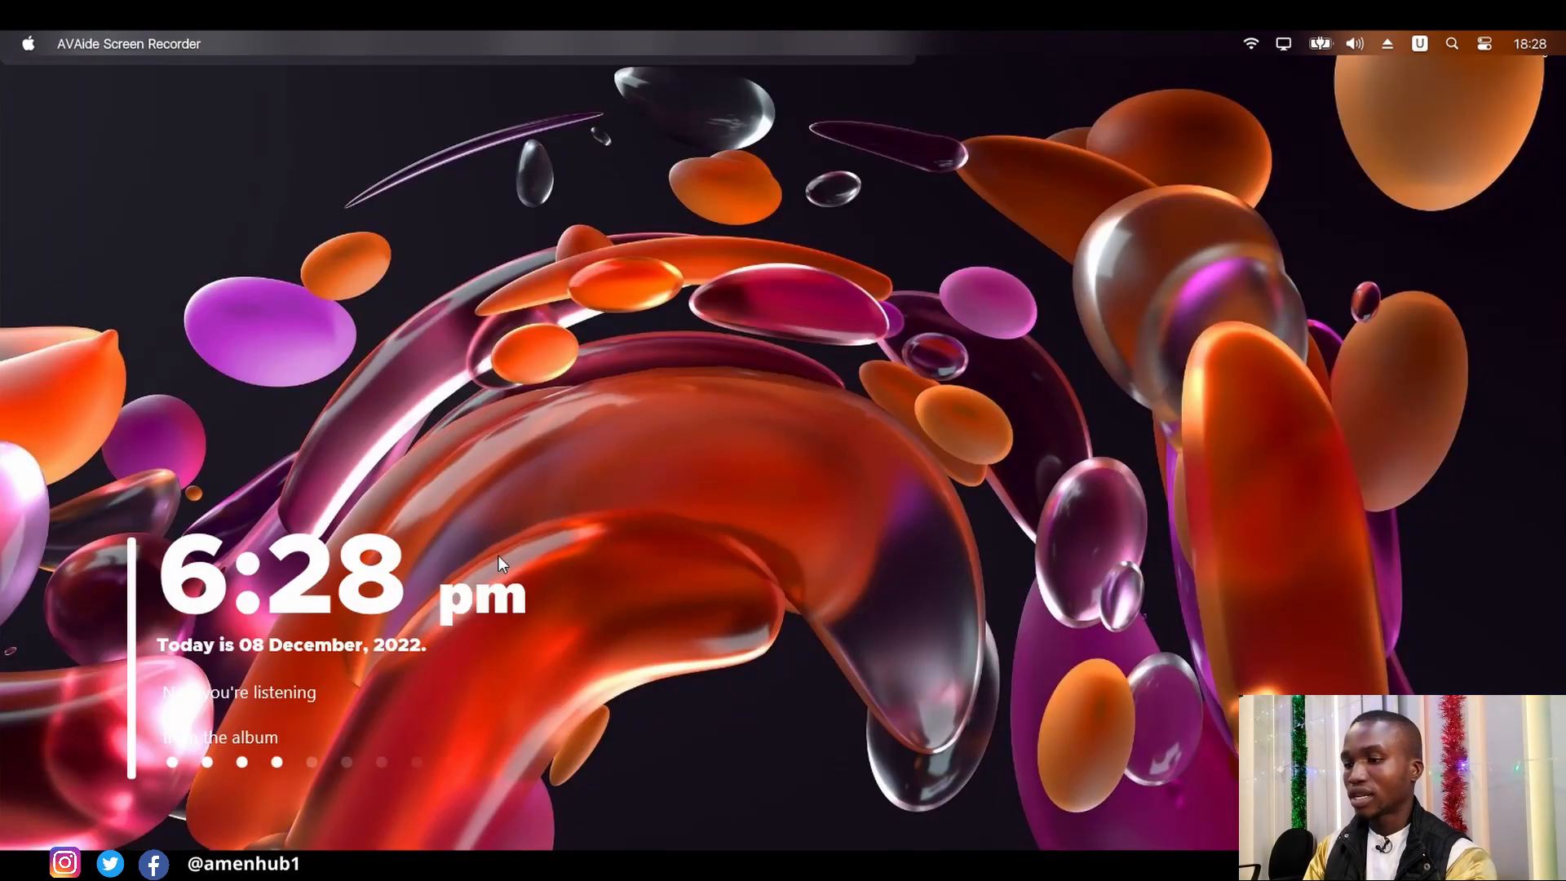
key("super")
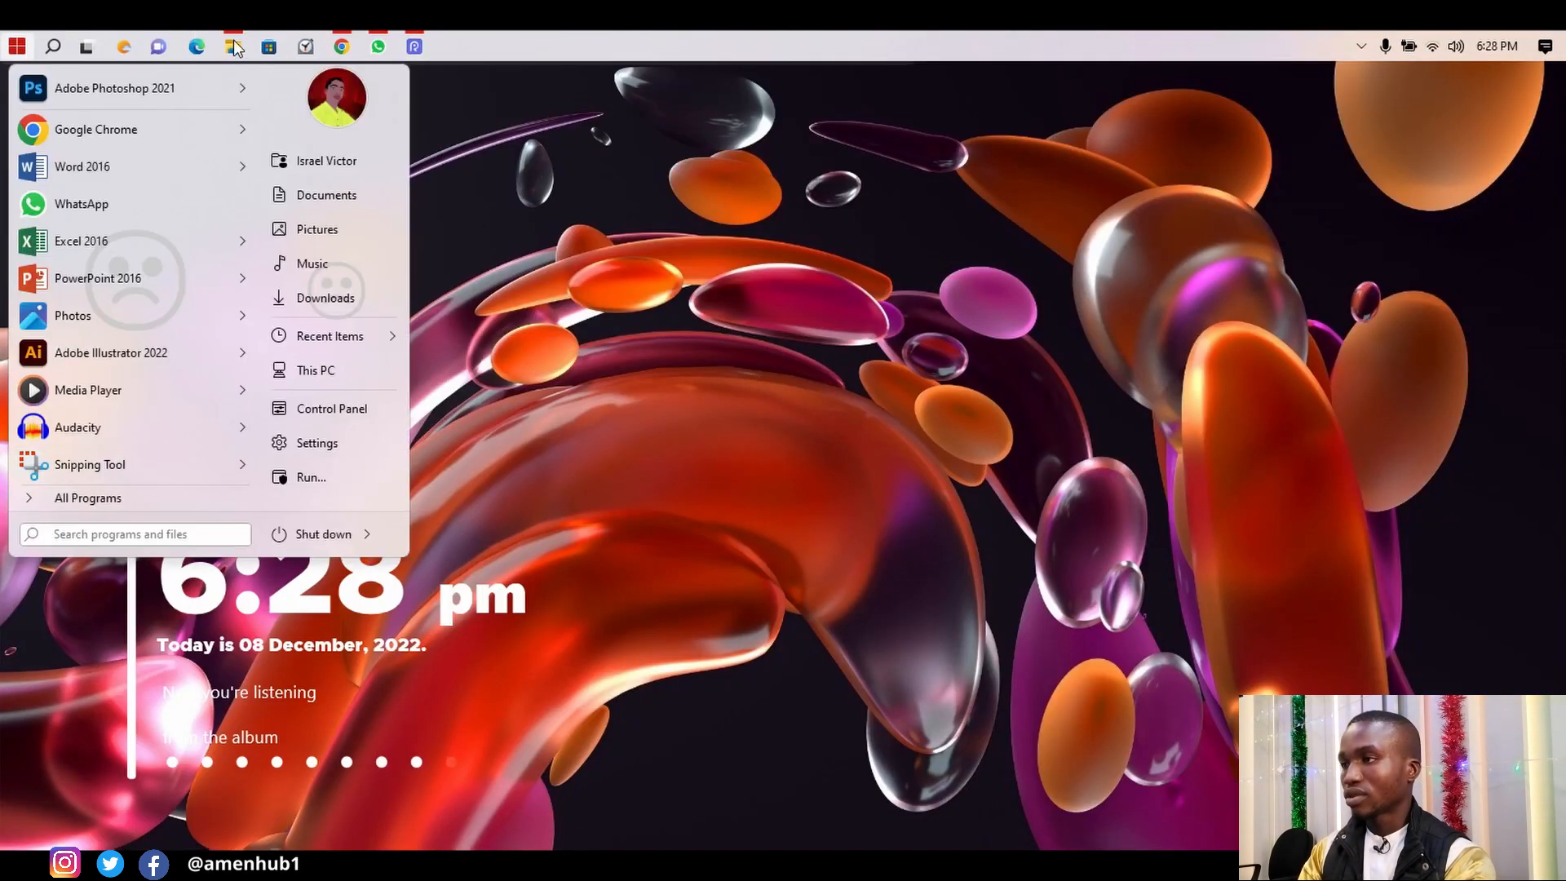
left_click(234, 47)
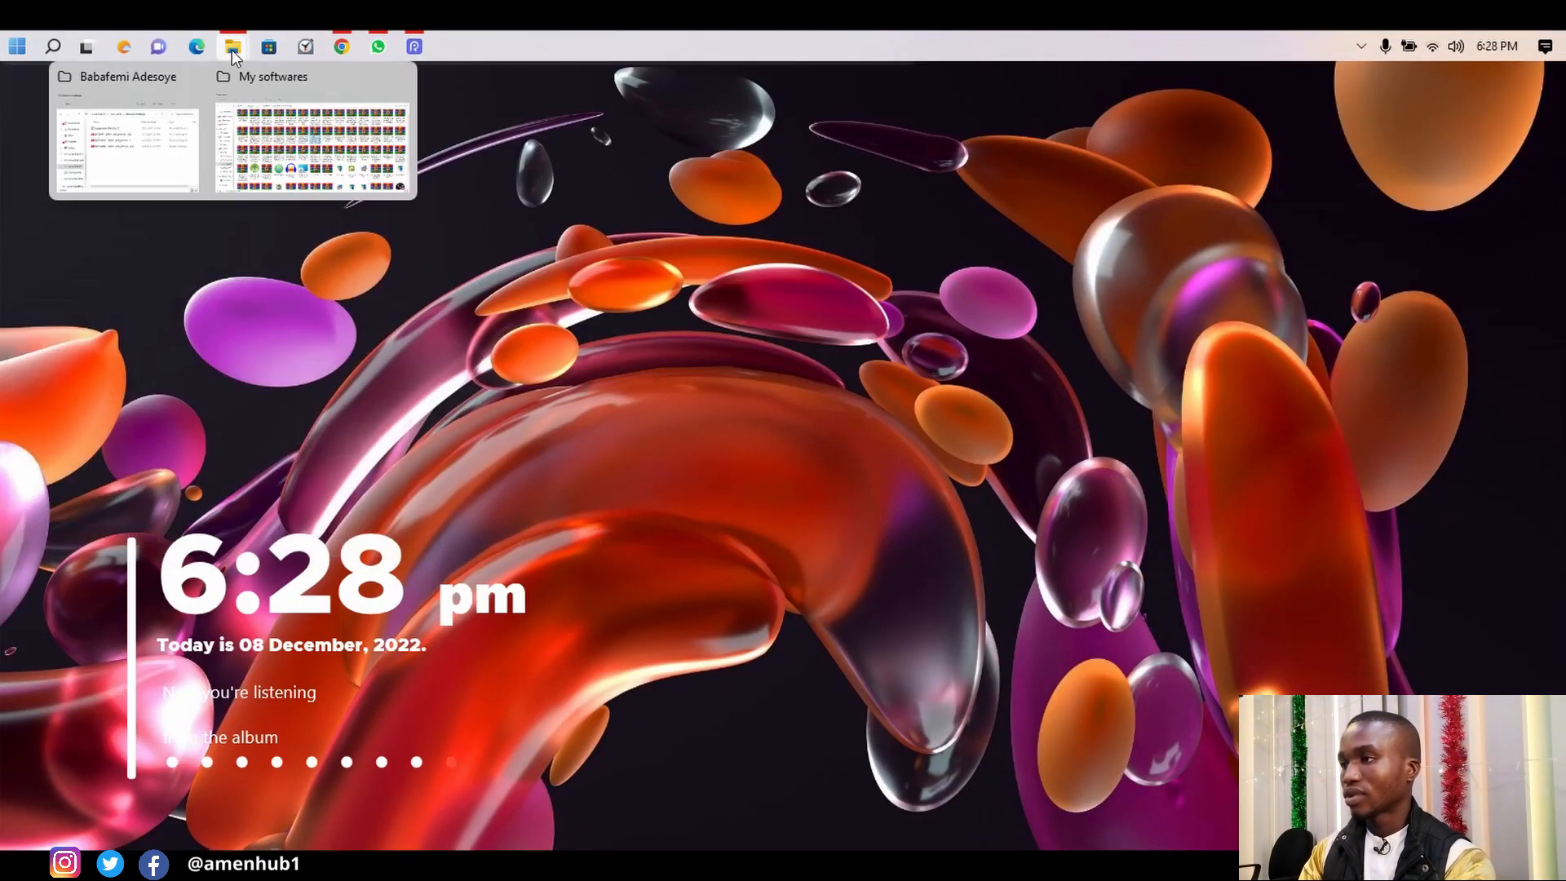
left_click(272, 115)
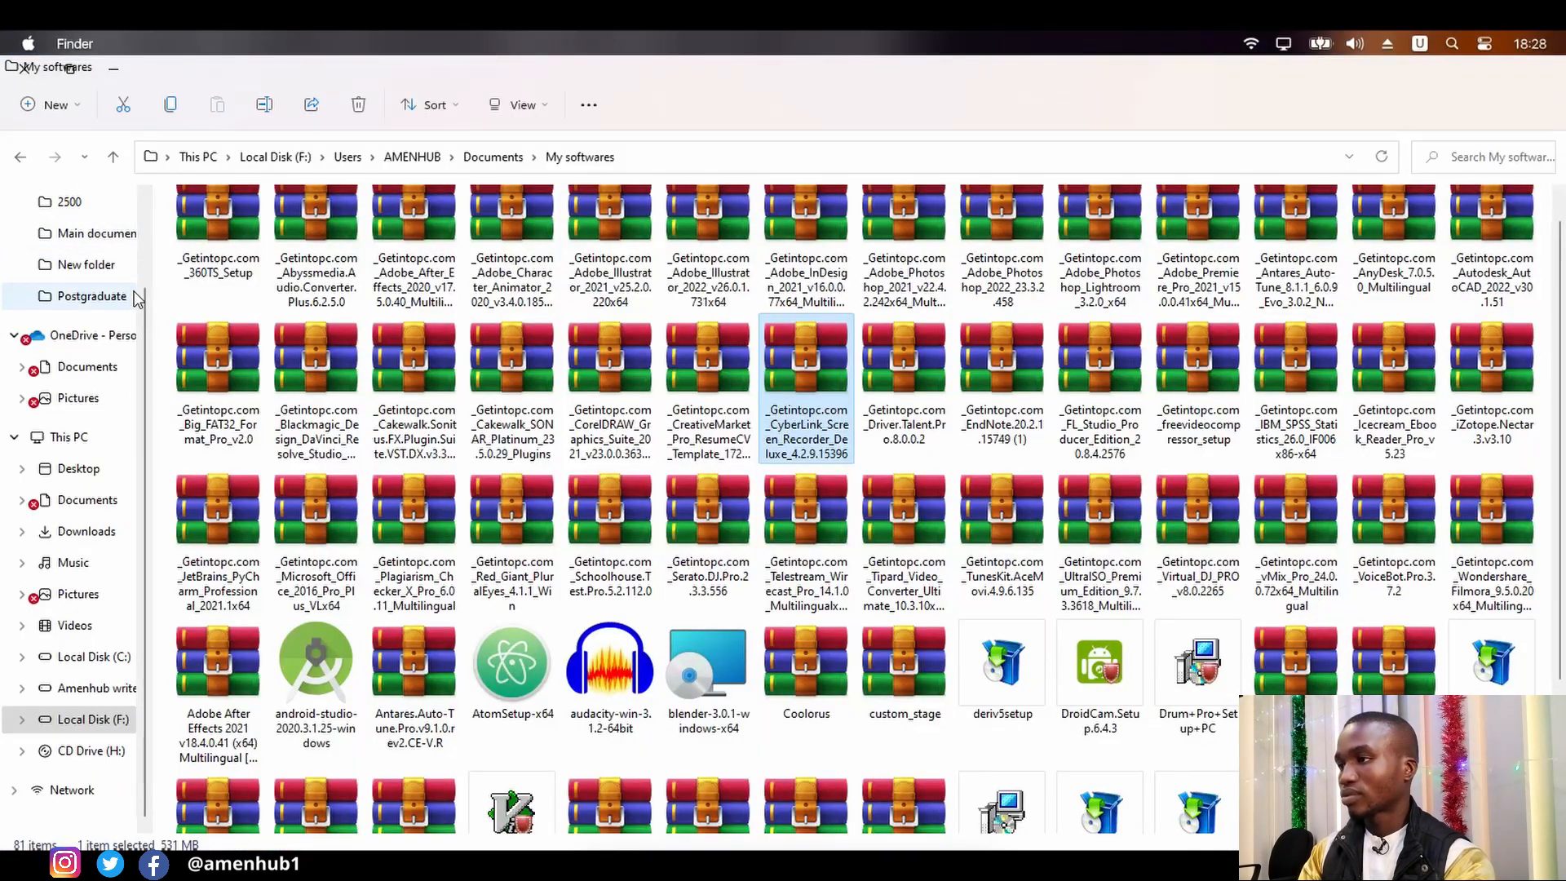
scroll(145, 302, "up", 2)
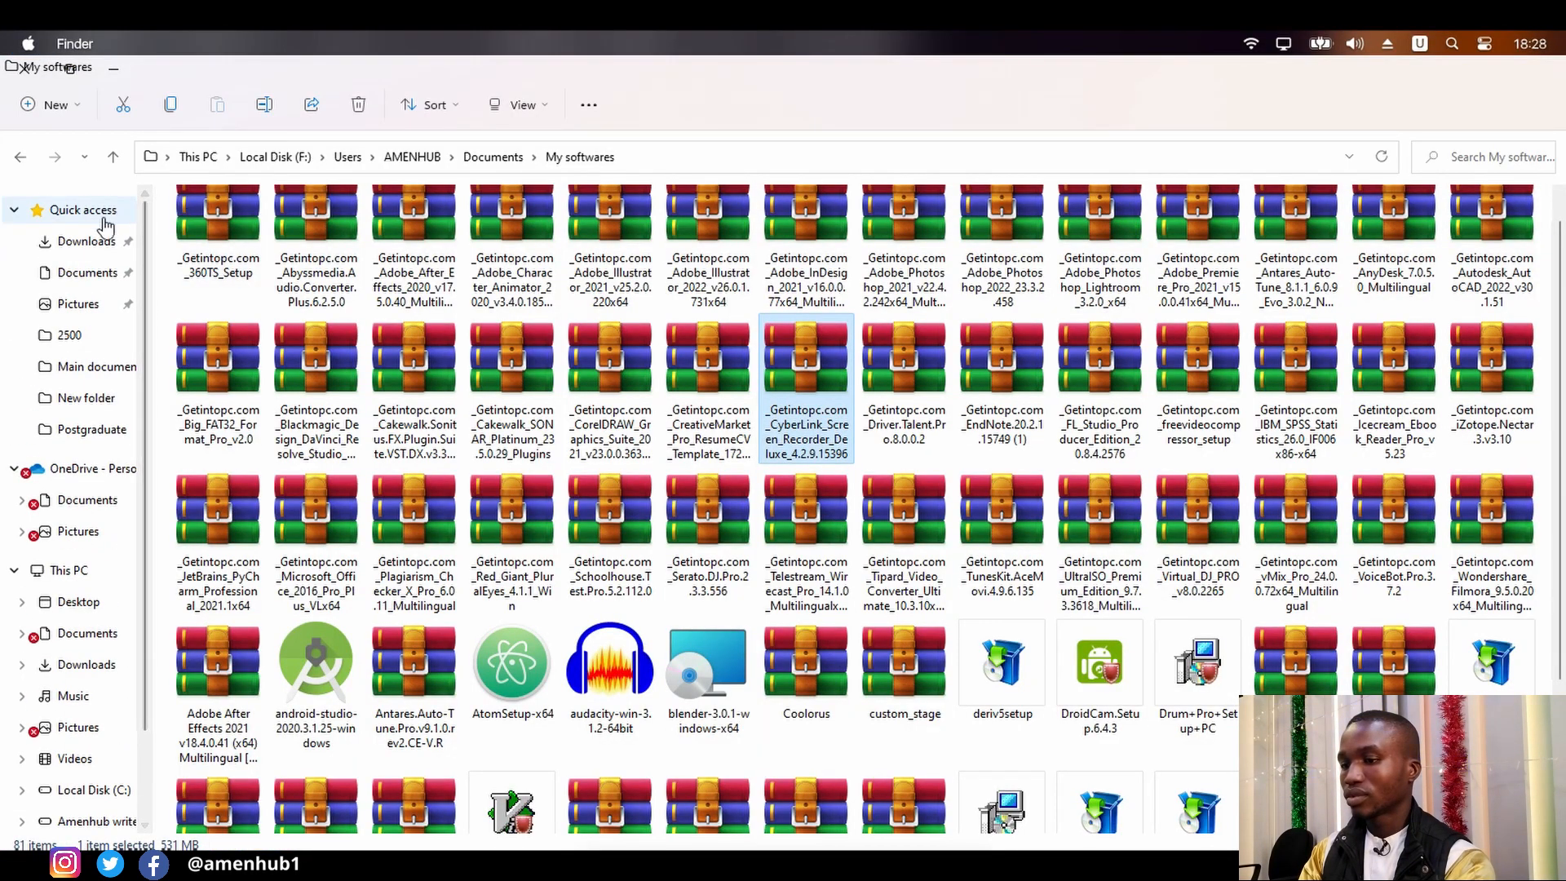
left_click(97, 247)
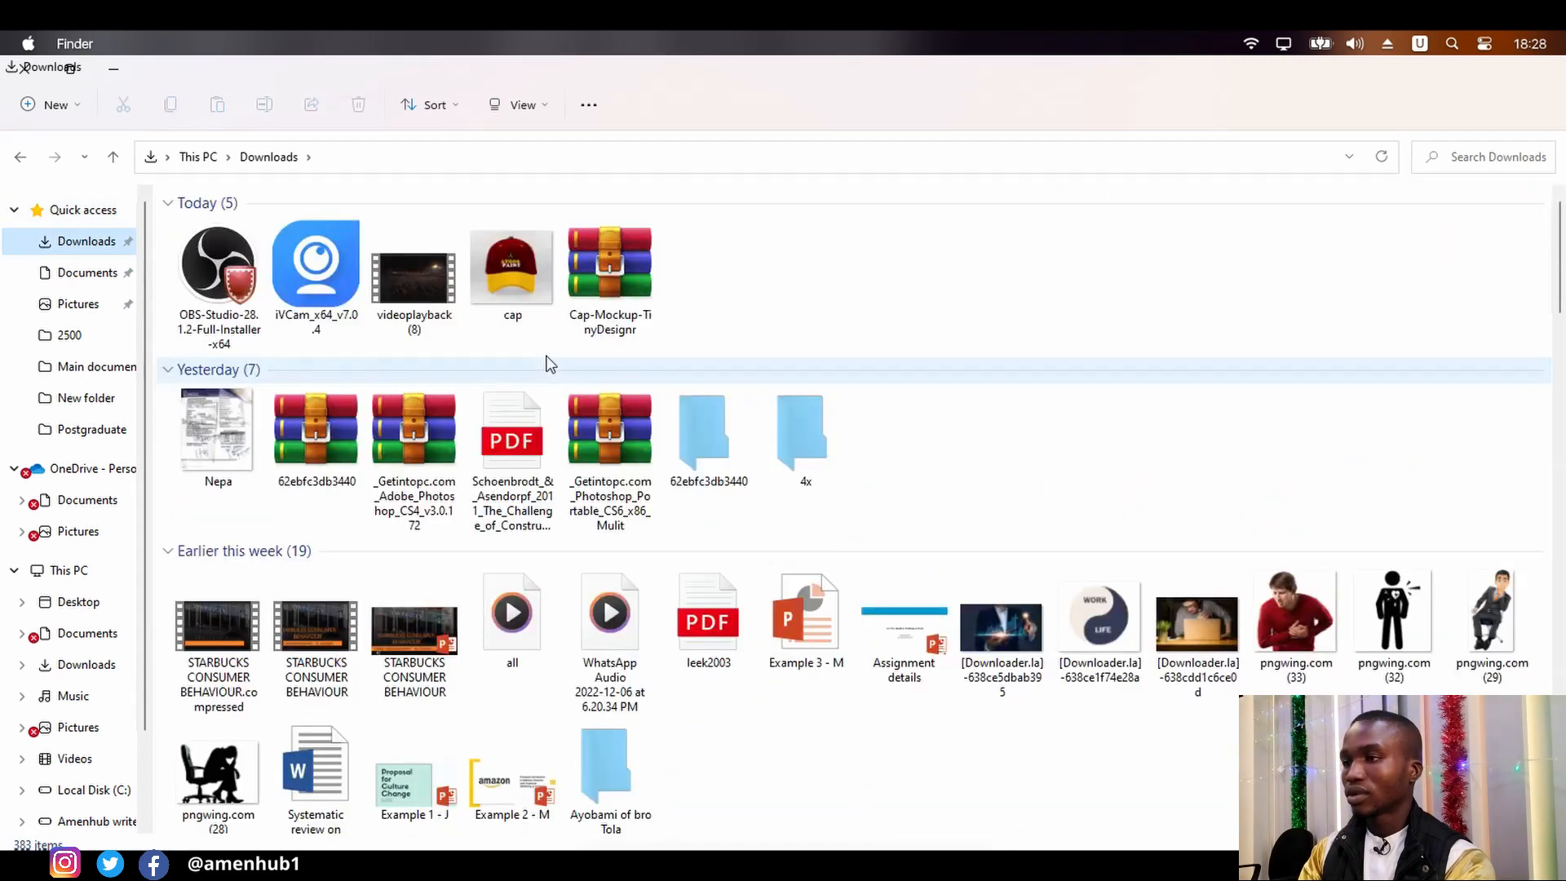
- Run the OBS-Studio-28.1.2-Full-Installer-x64 file and minimize the Downloads window
left_click(239, 301)
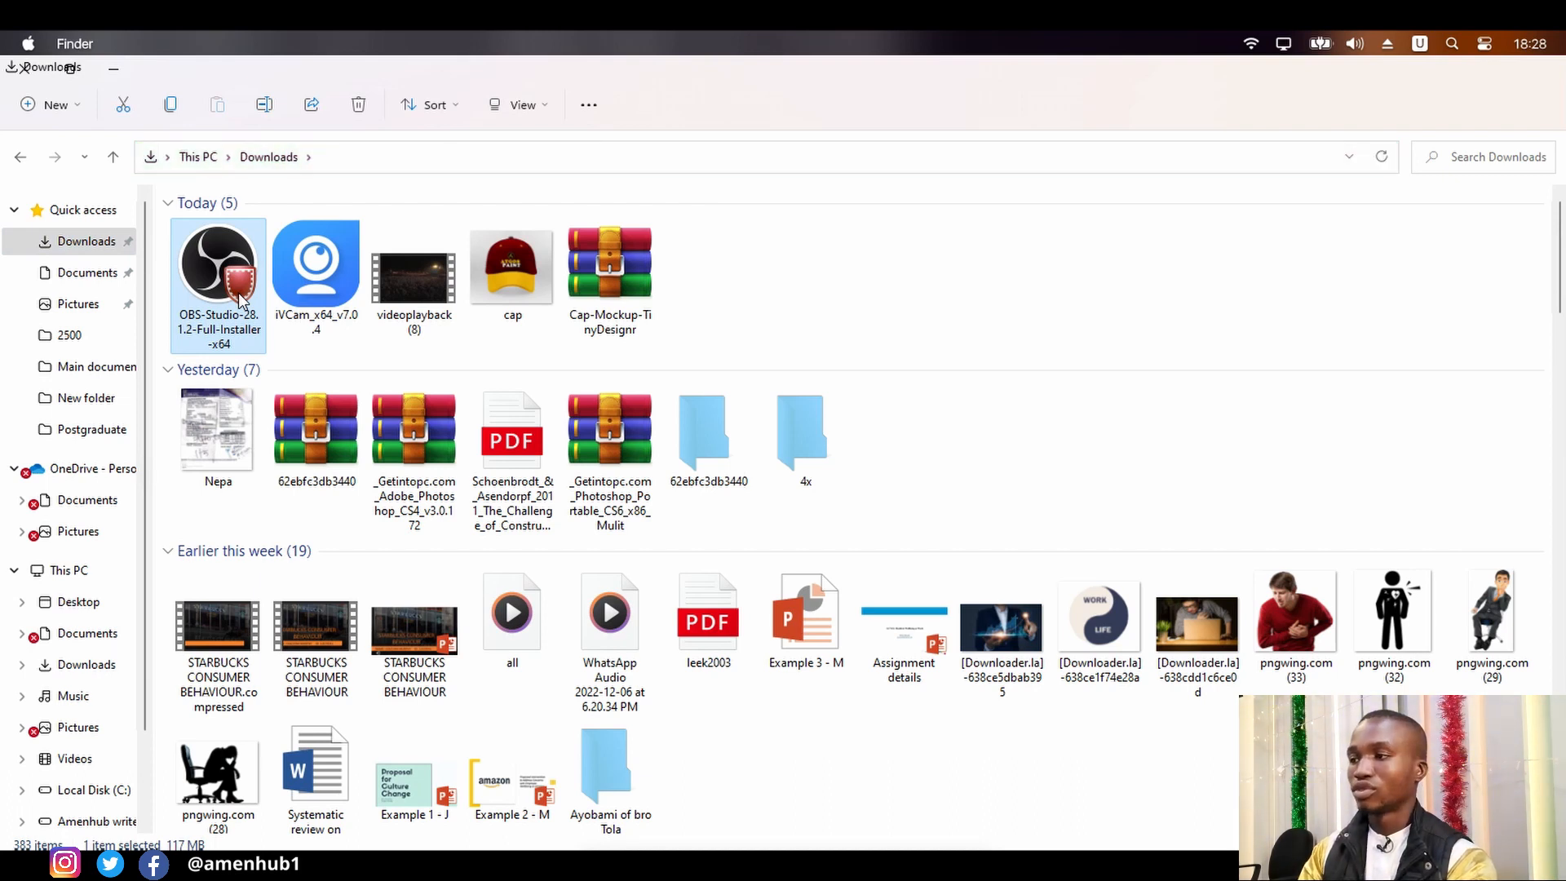
double_click(239, 301)
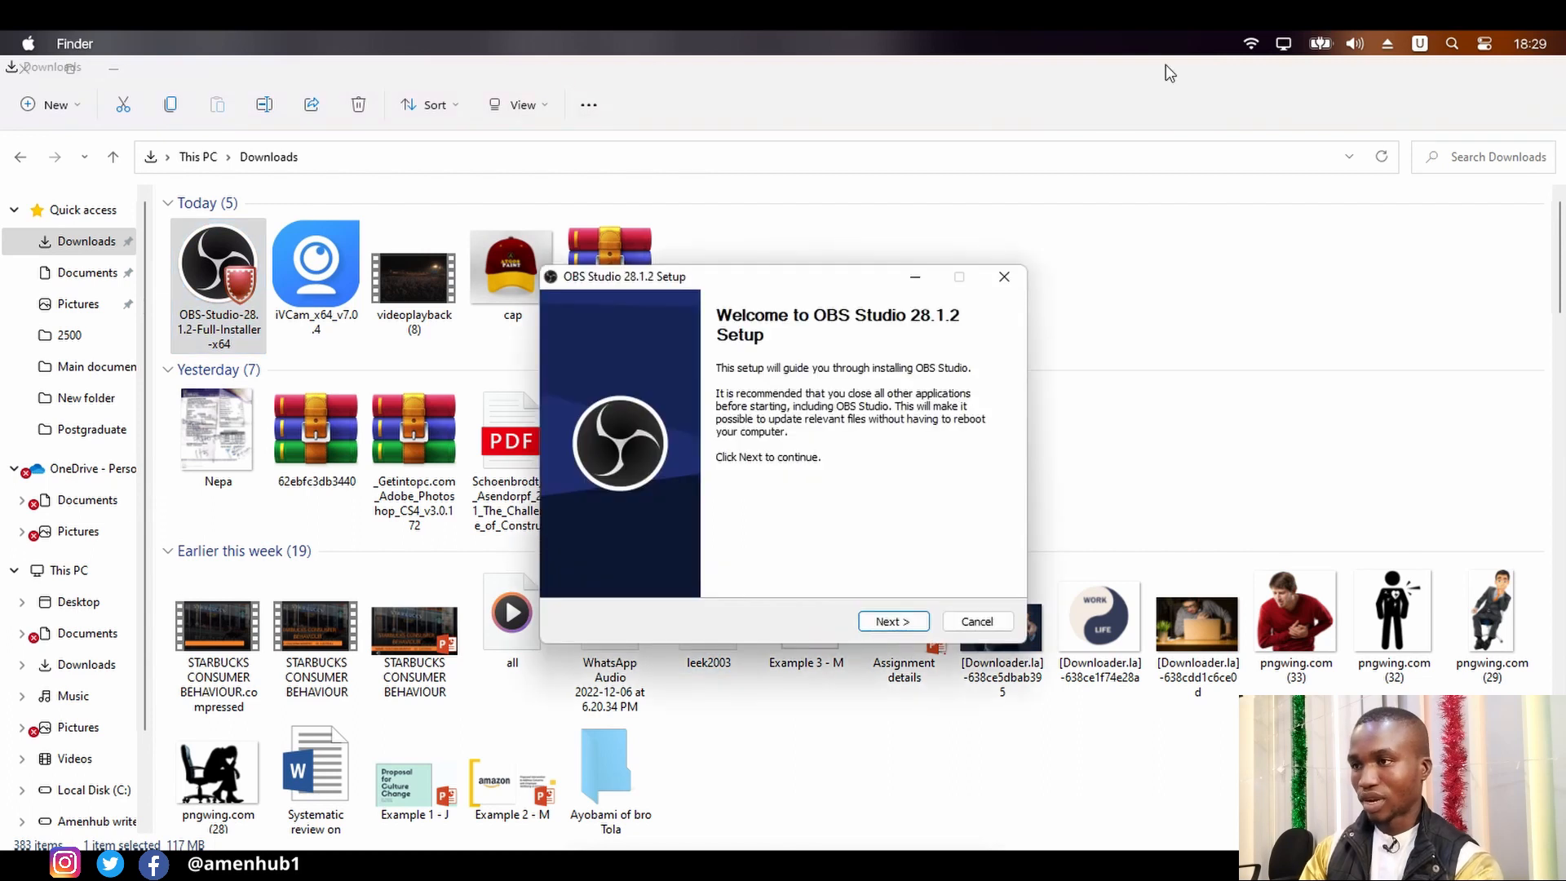
left_click(98, 77)
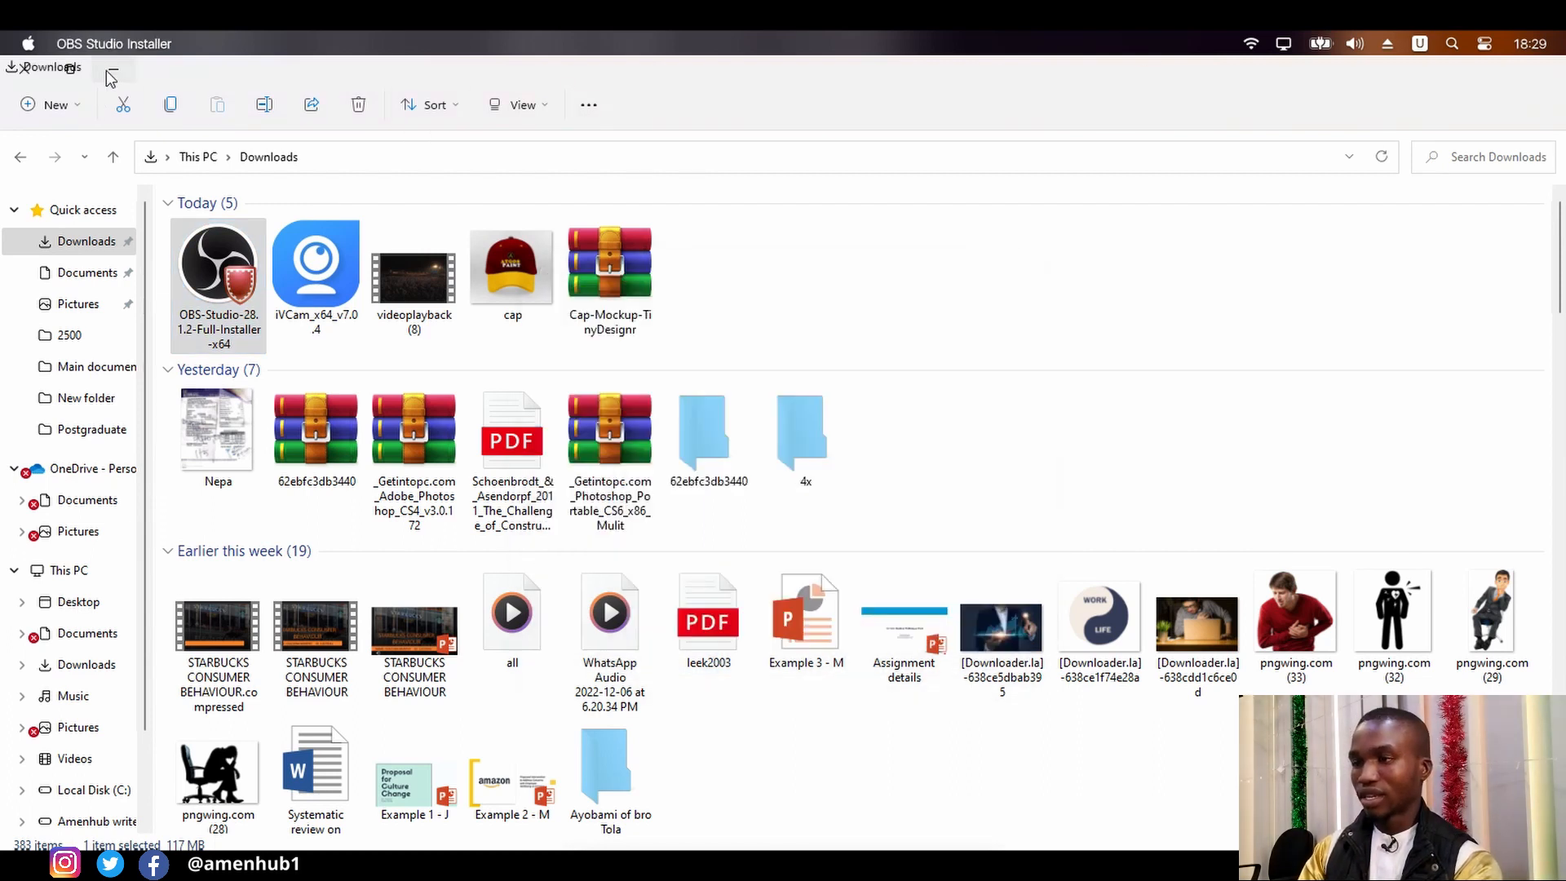
left_click(113, 69)
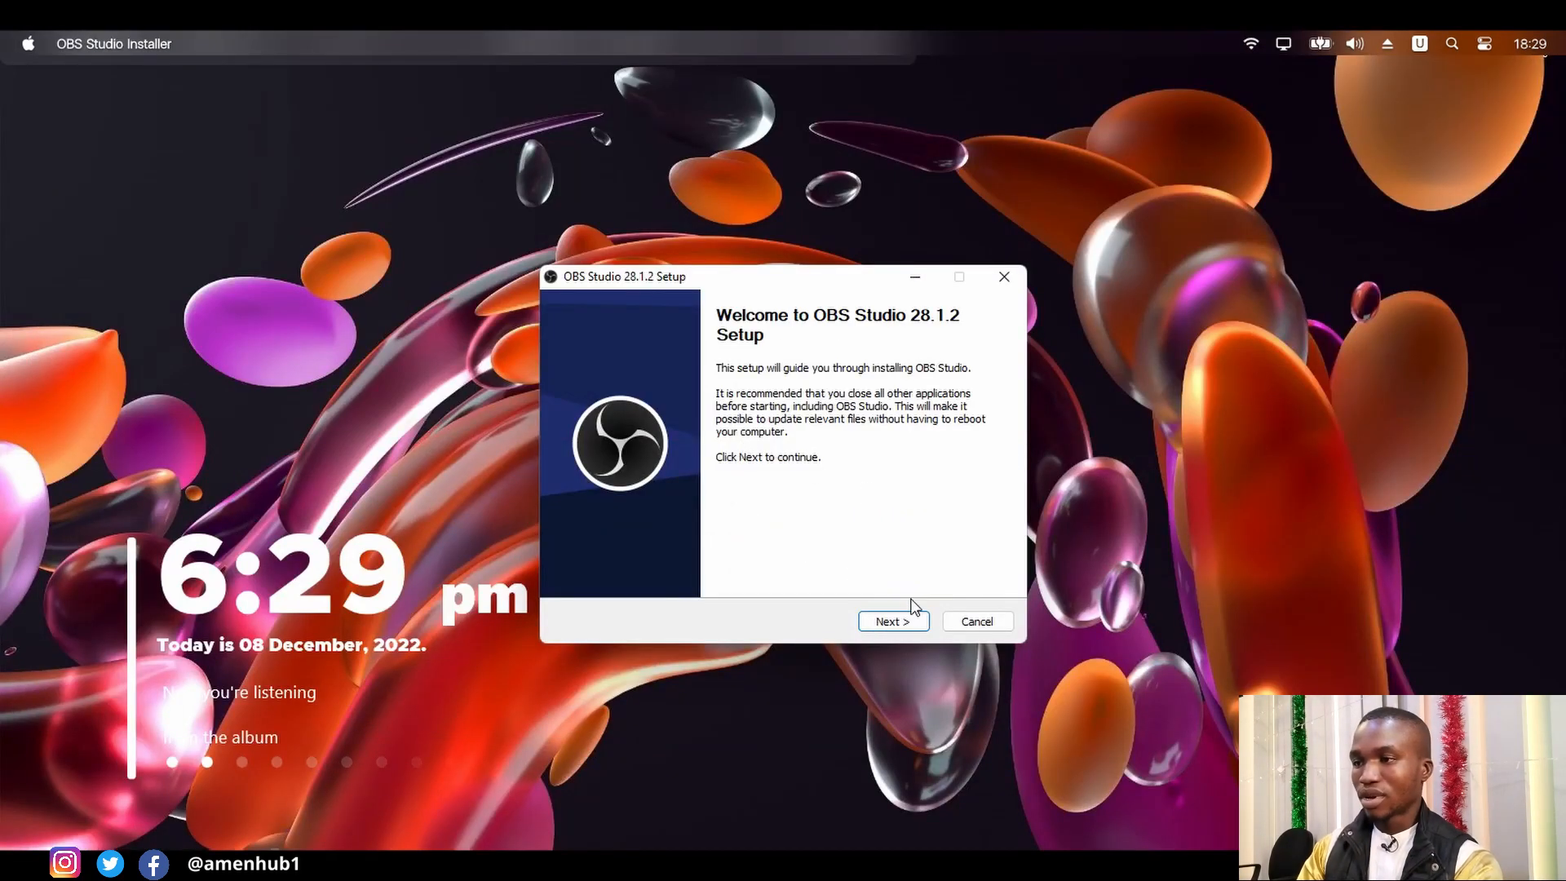
- Install OBS Studio 28.1.2 in C:\Program Files\obs-studio, accepting the license, and finish setup with the launch option enabled
left_click(888, 628)
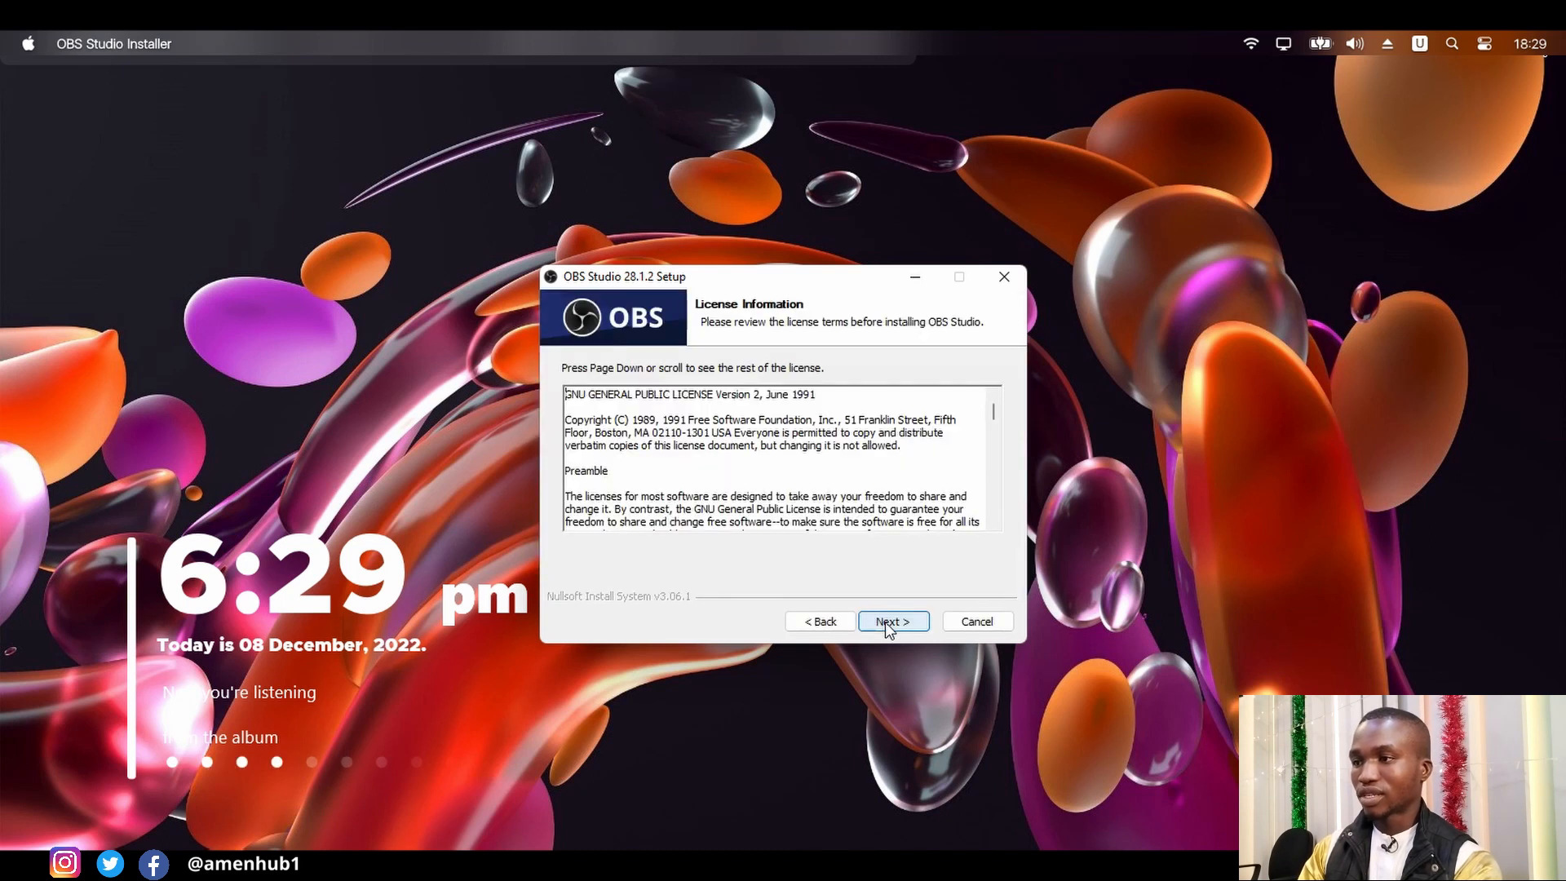
left_click(885, 624)
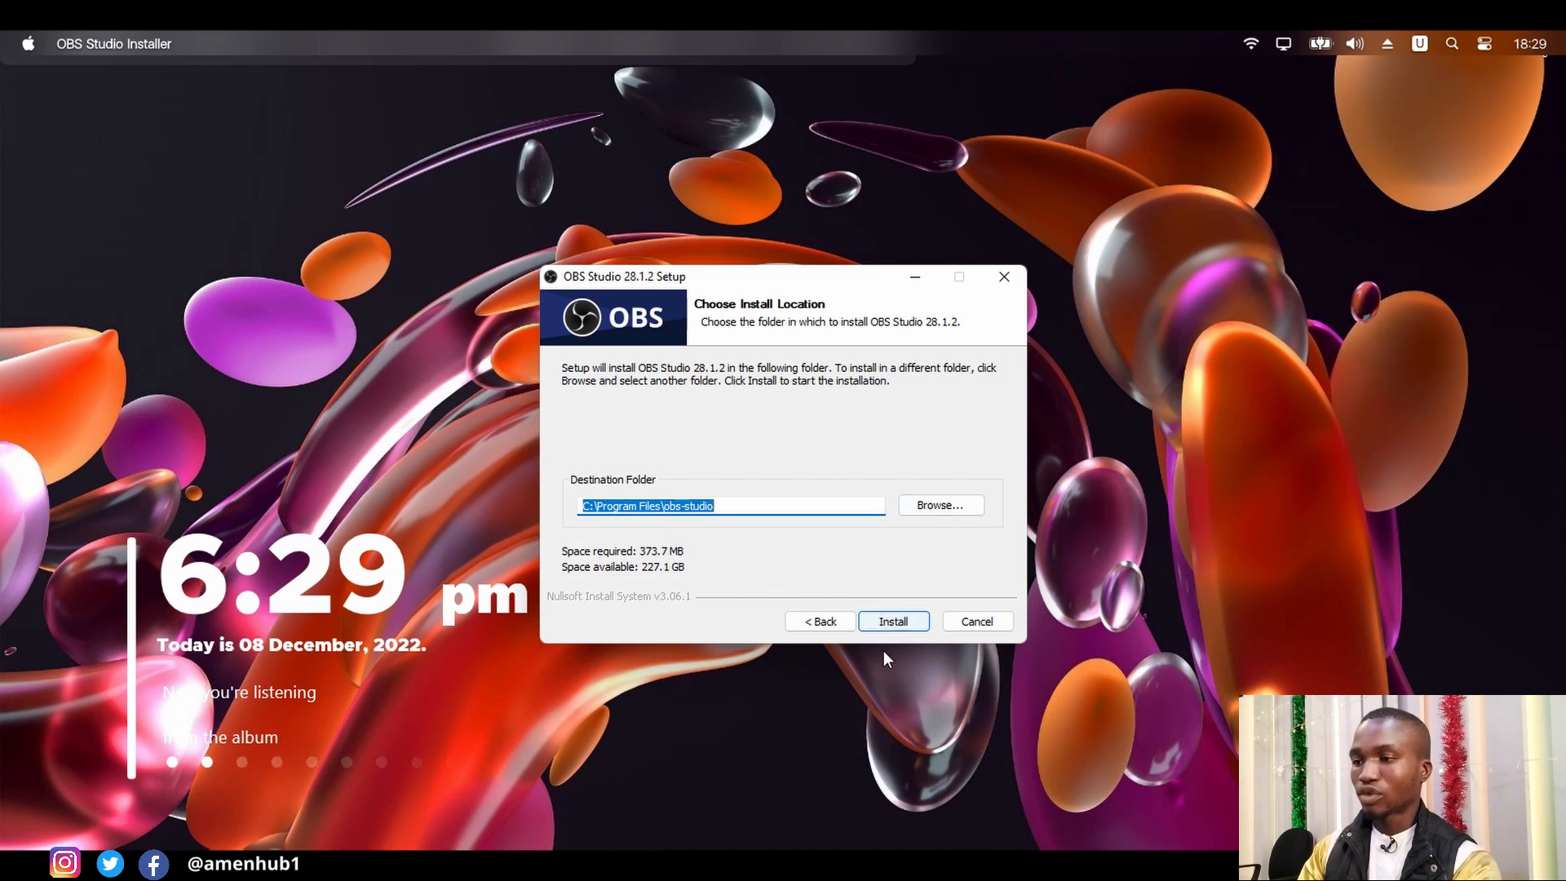
left_click(893, 621)
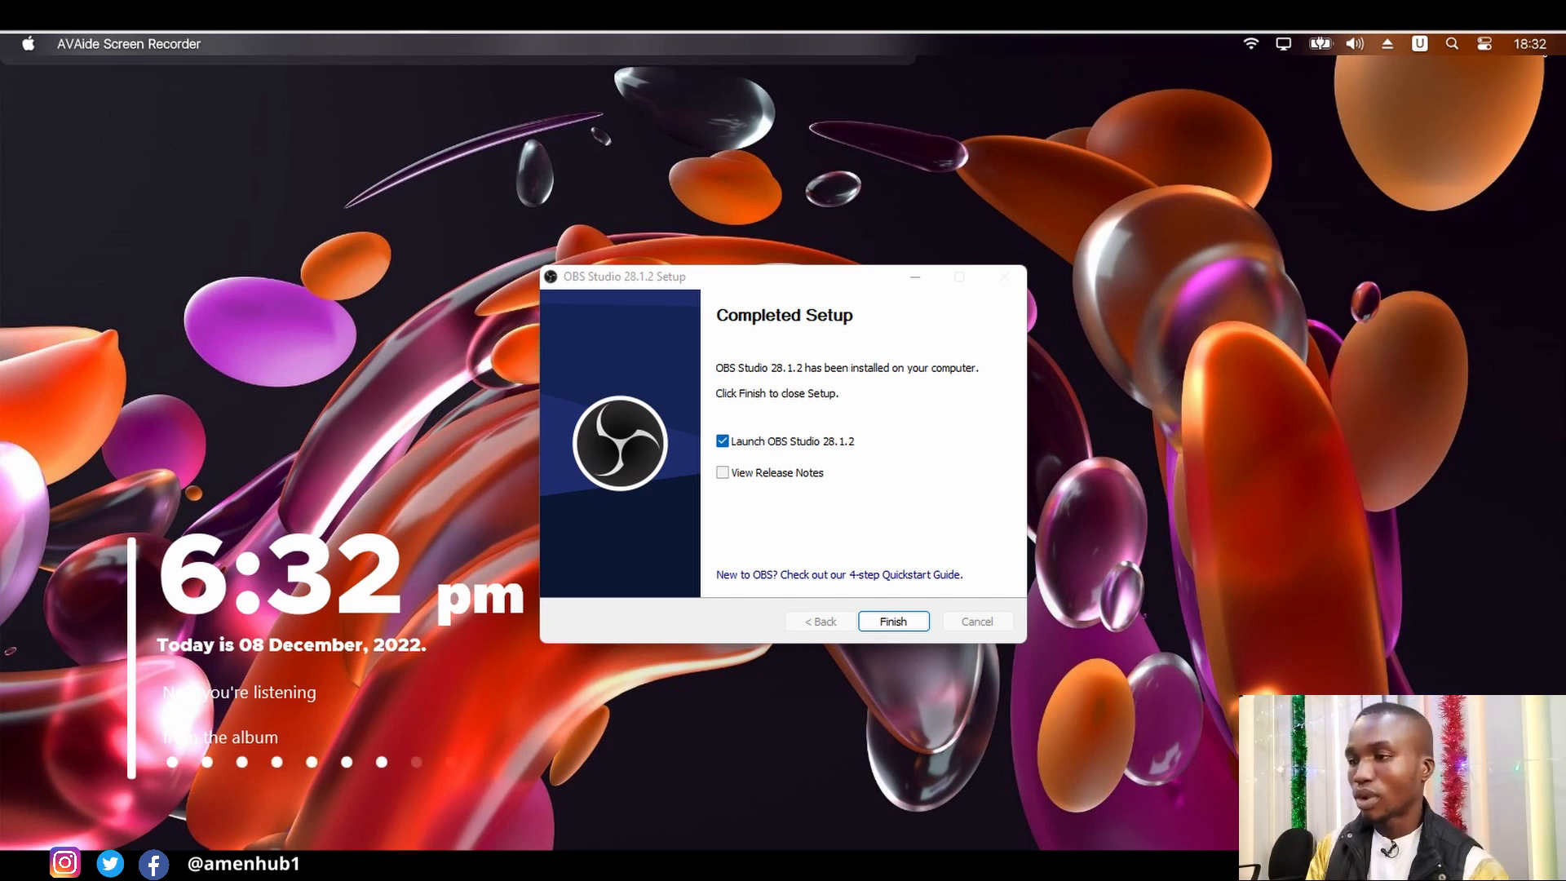
left_click(897, 627)
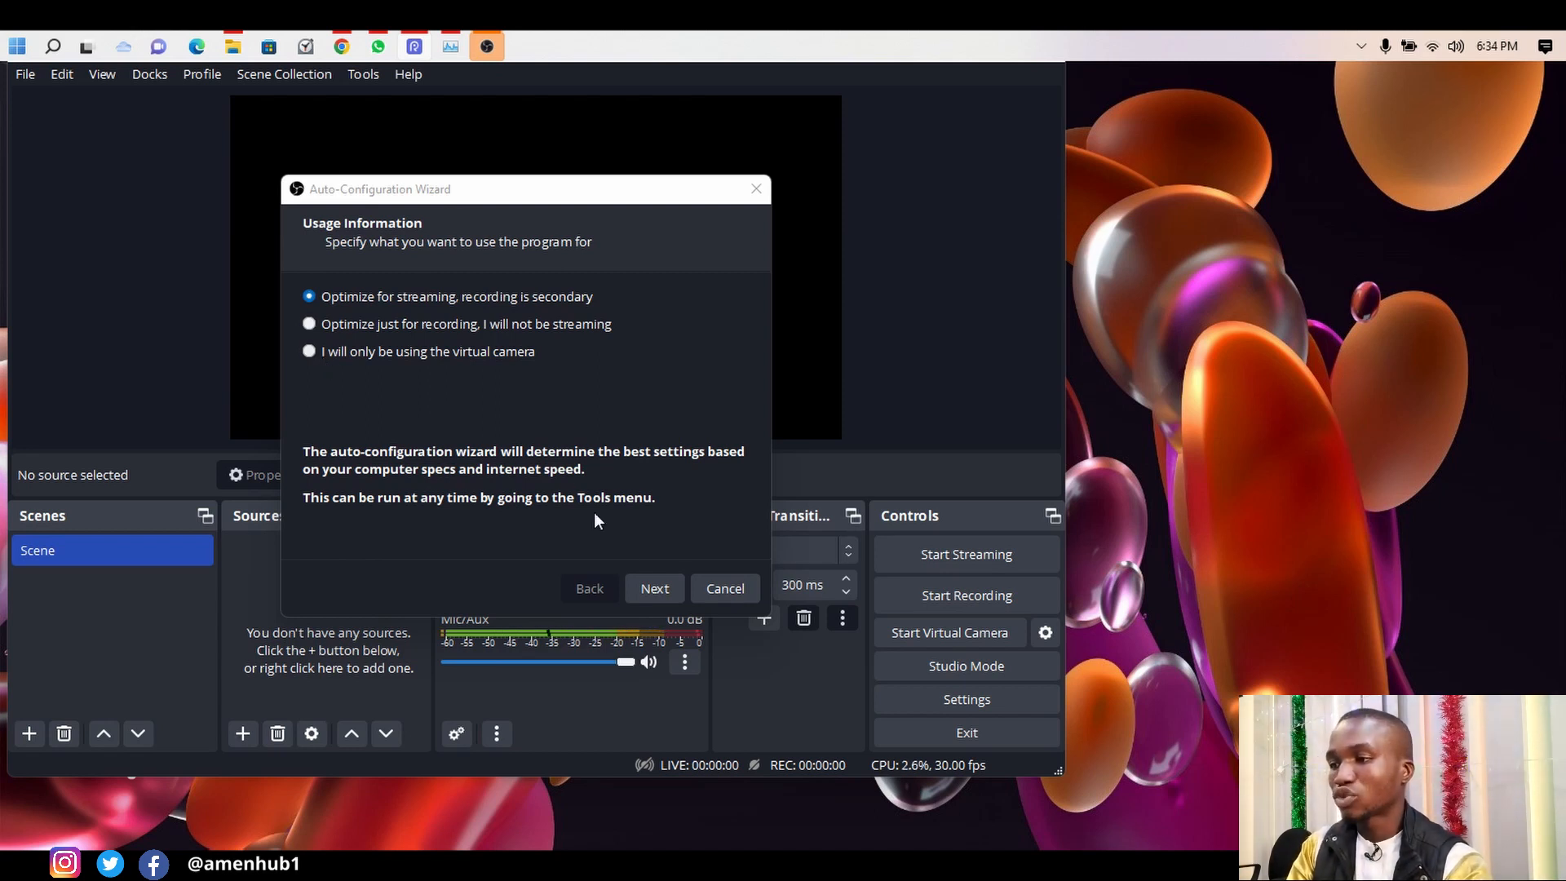
- Optimize the auto-configuration for streaming, with a 1920x1080 canvas resolution and FPS kept at "Either 60 or 30, but prefer 60 when possible"
left_click(646, 588)
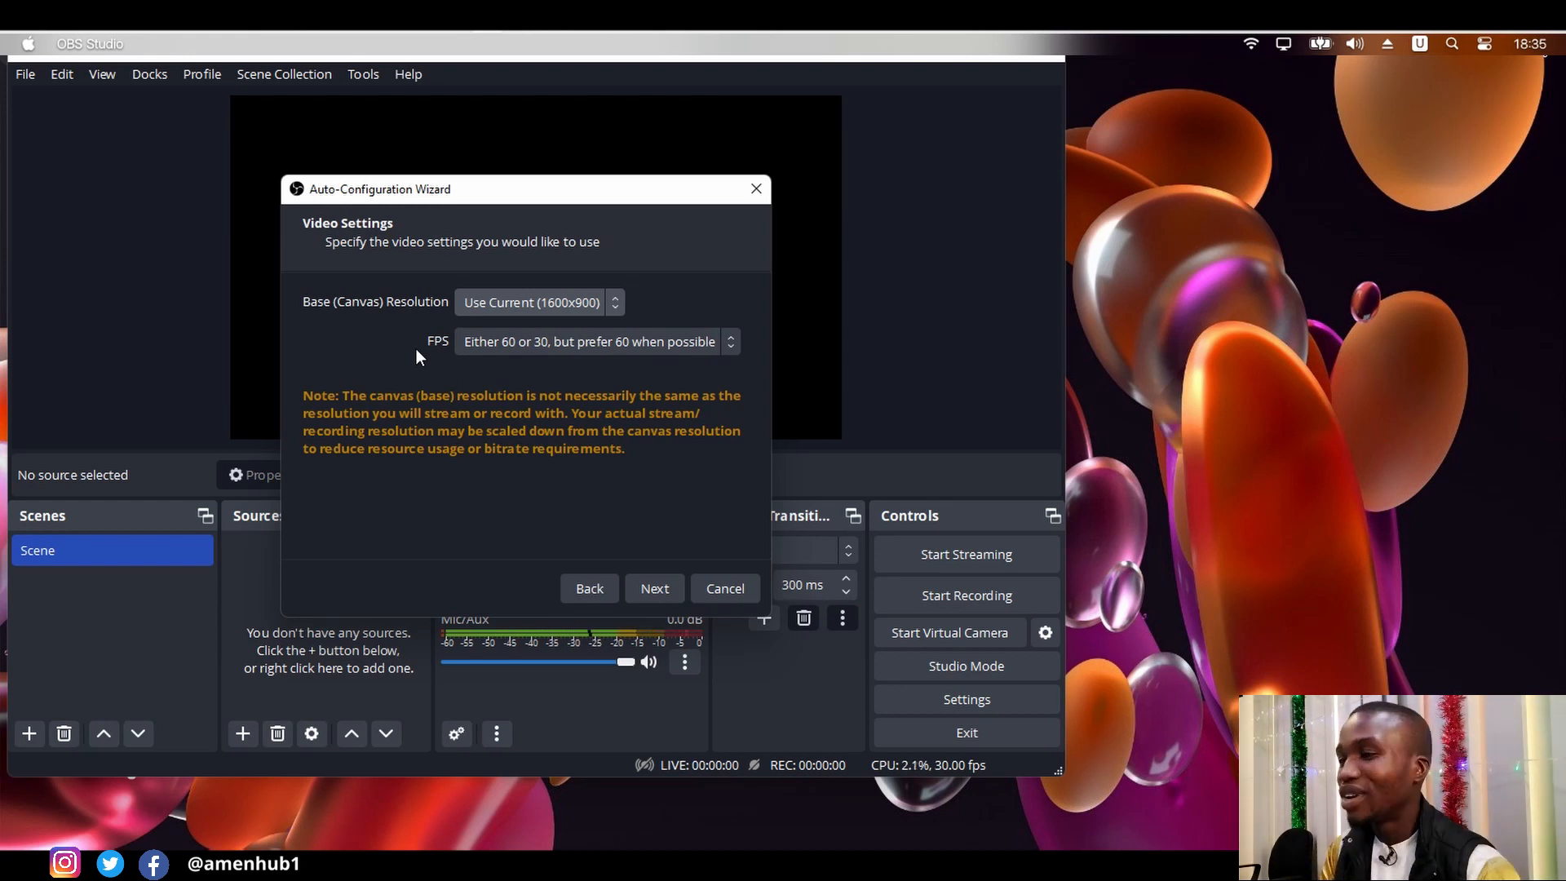
left_click(615, 310)
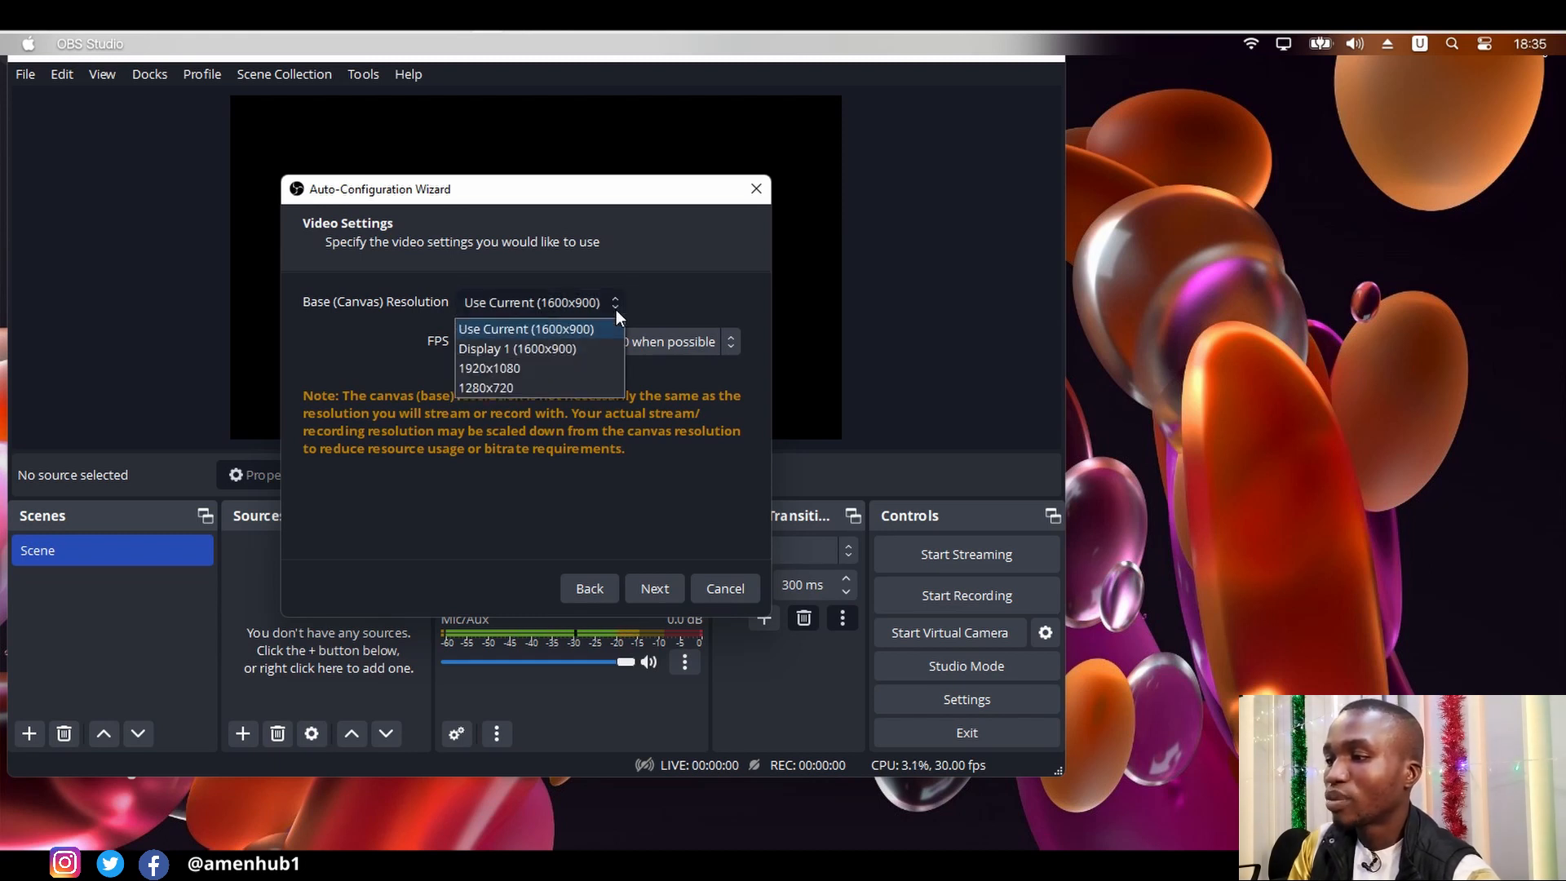
left_click(516, 384)
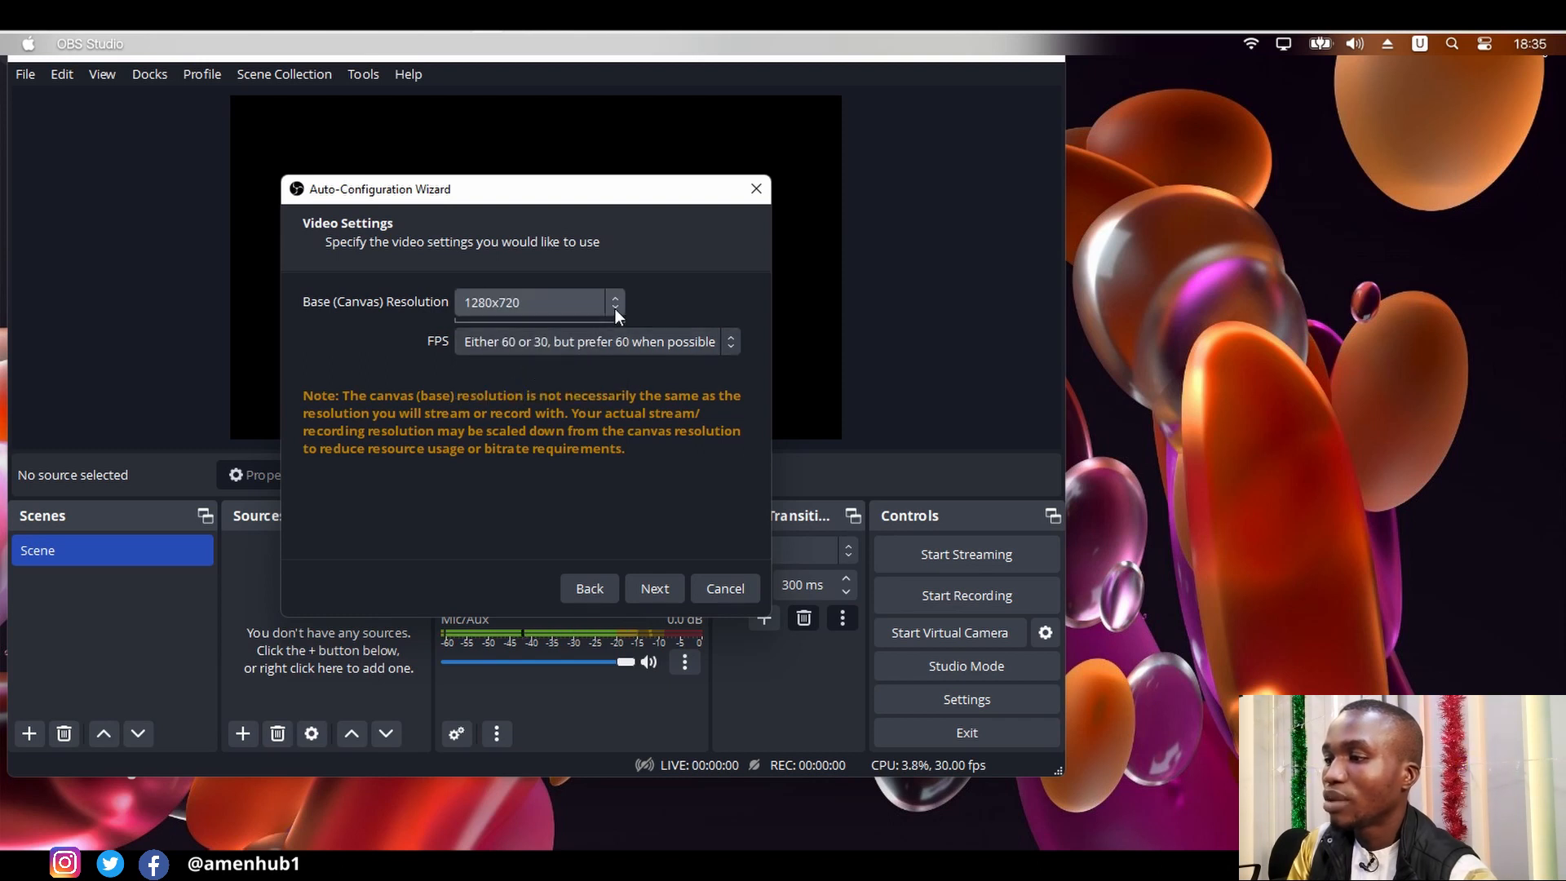
left_click(615, 309)
left_click(551, 369)
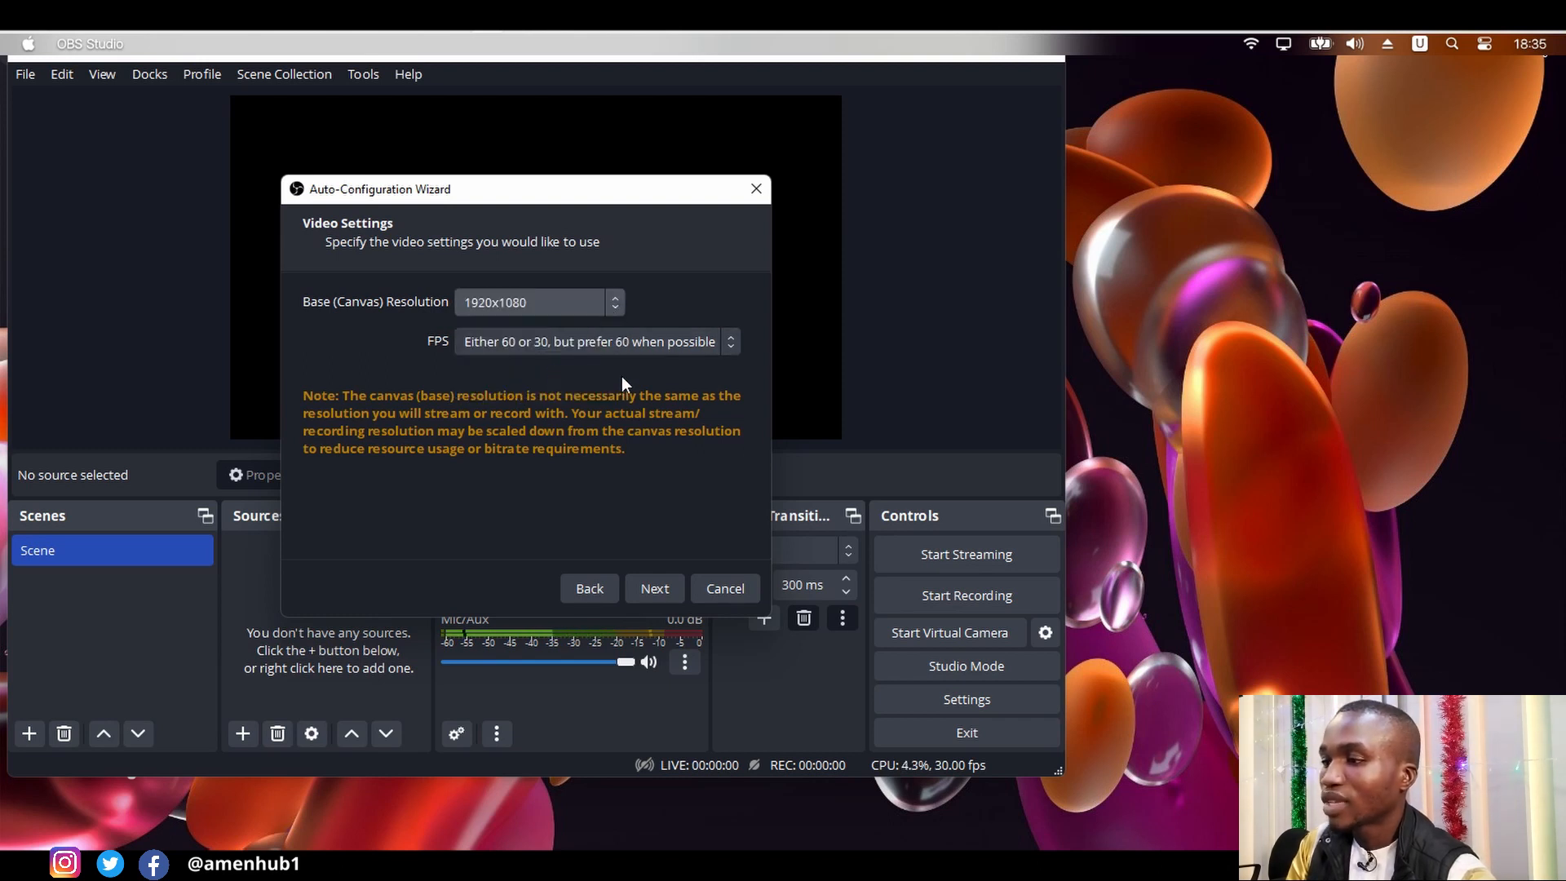
left_click(729, 347)
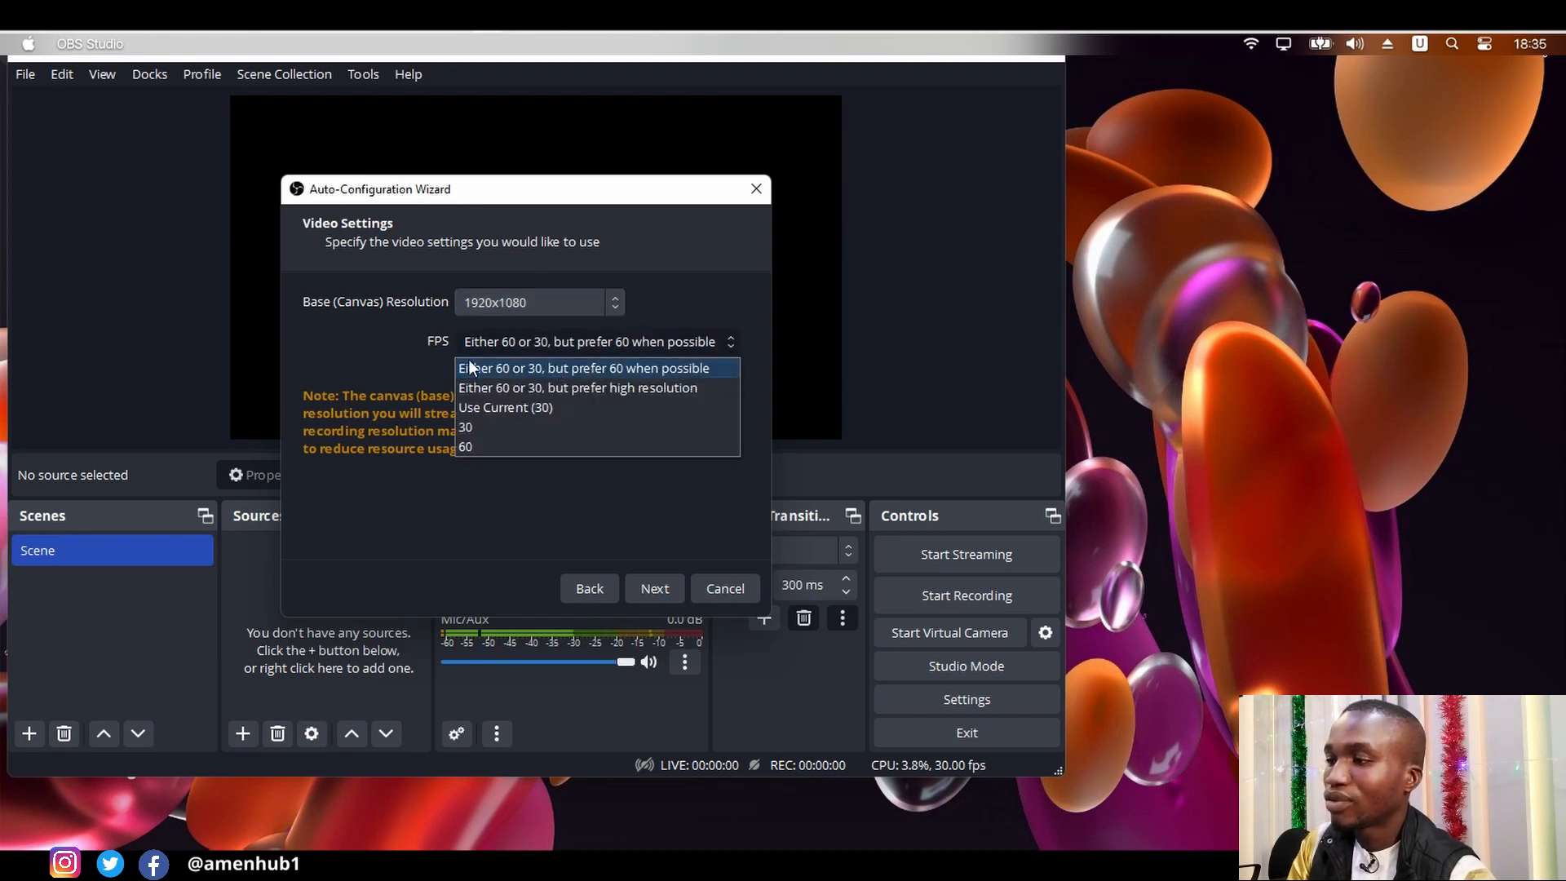
left_click(618, 503)
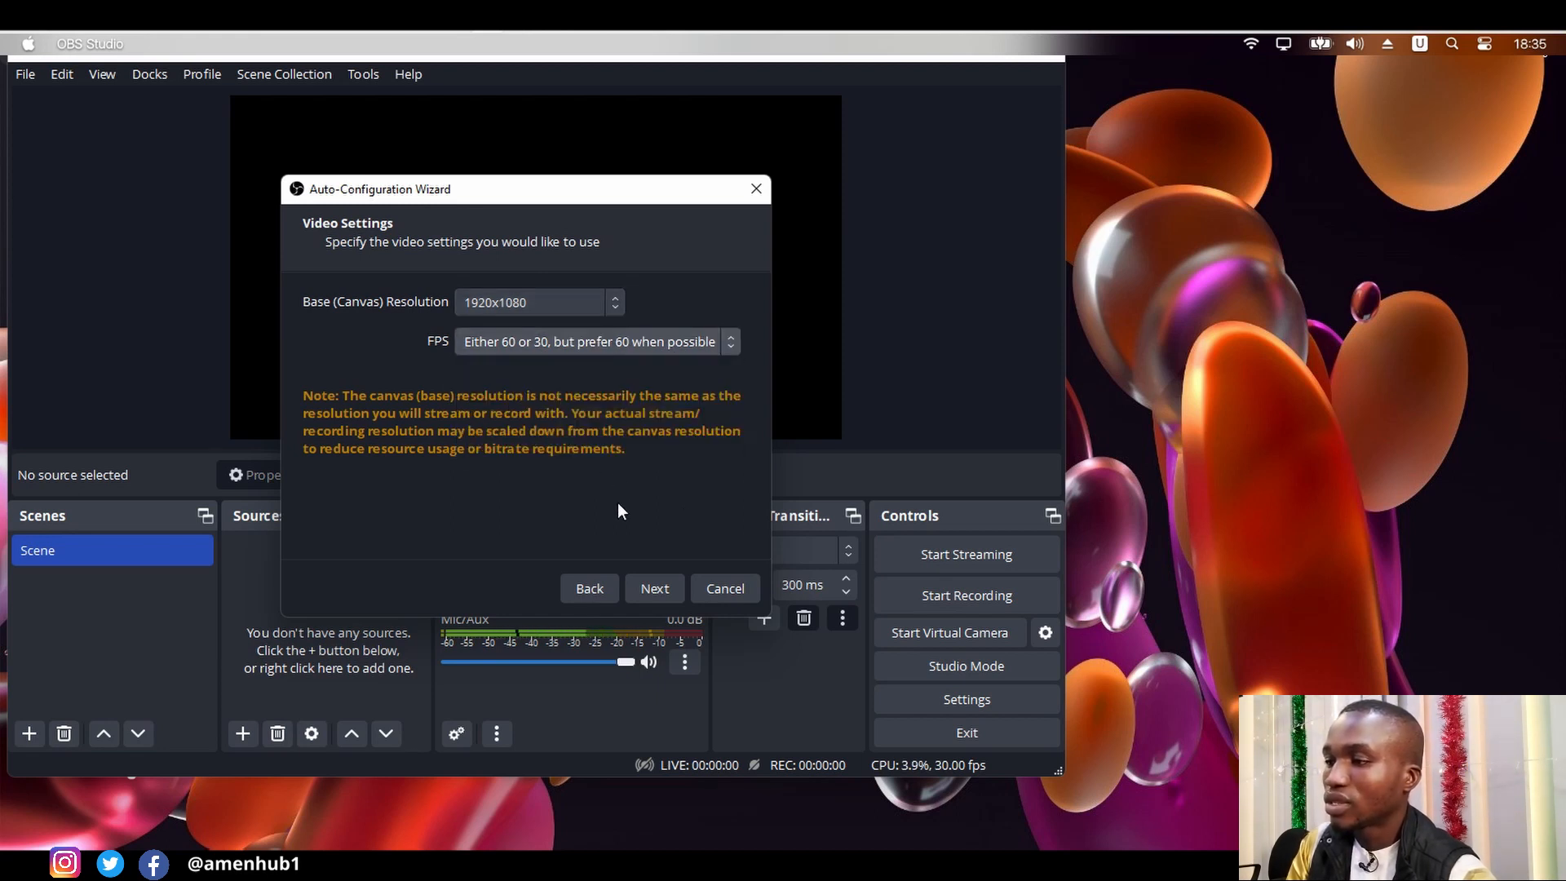
- Continue to the wizard's stream information and choose Facebook Live as the streaming service
left_click(655, 589)
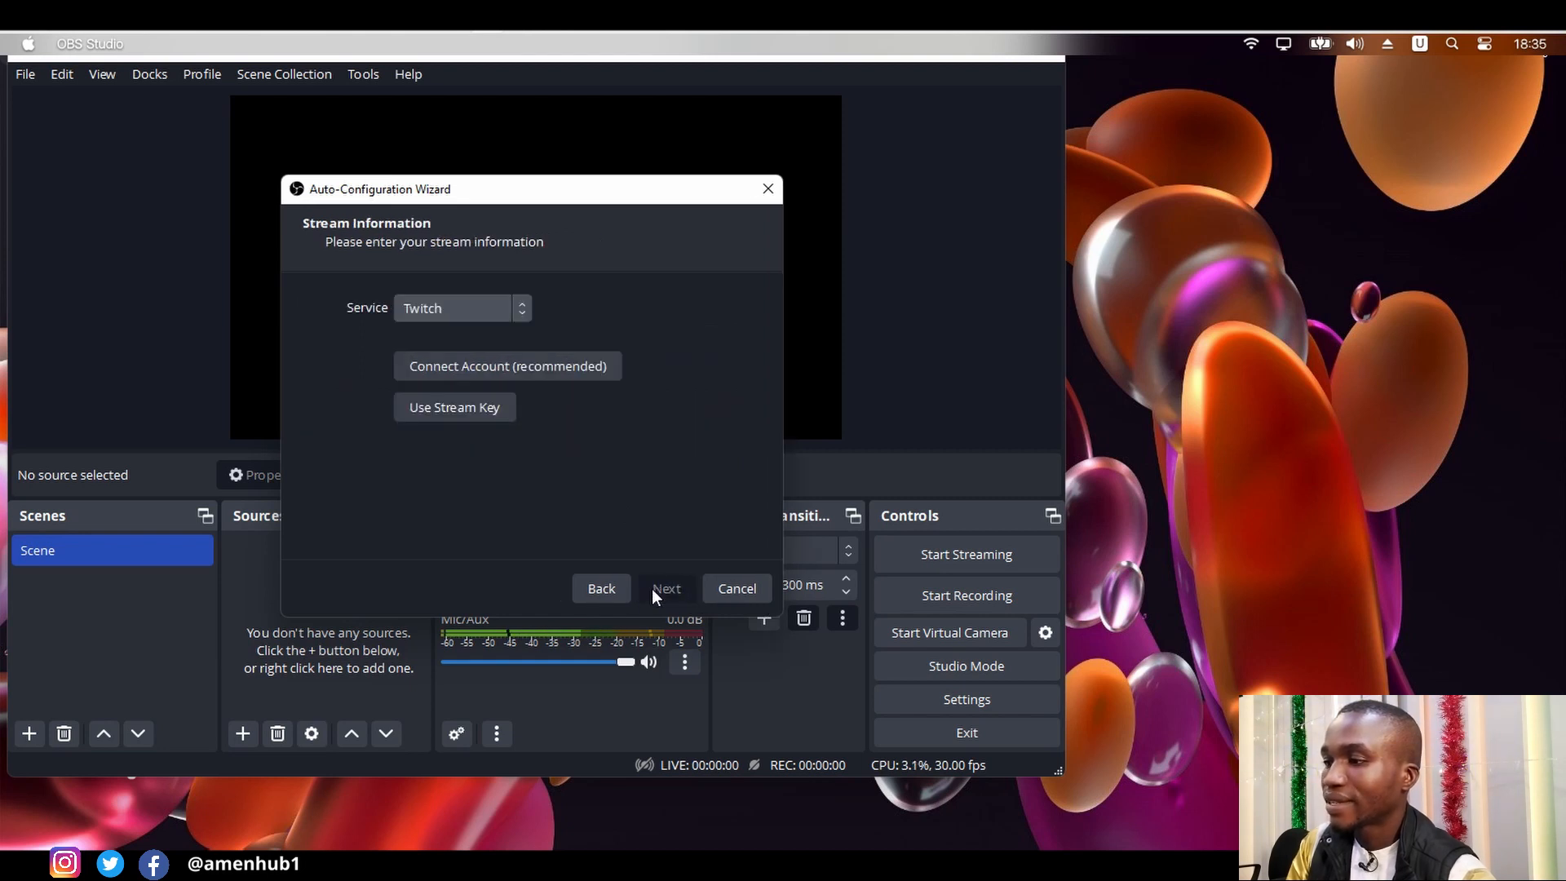
left_click(522, 312)
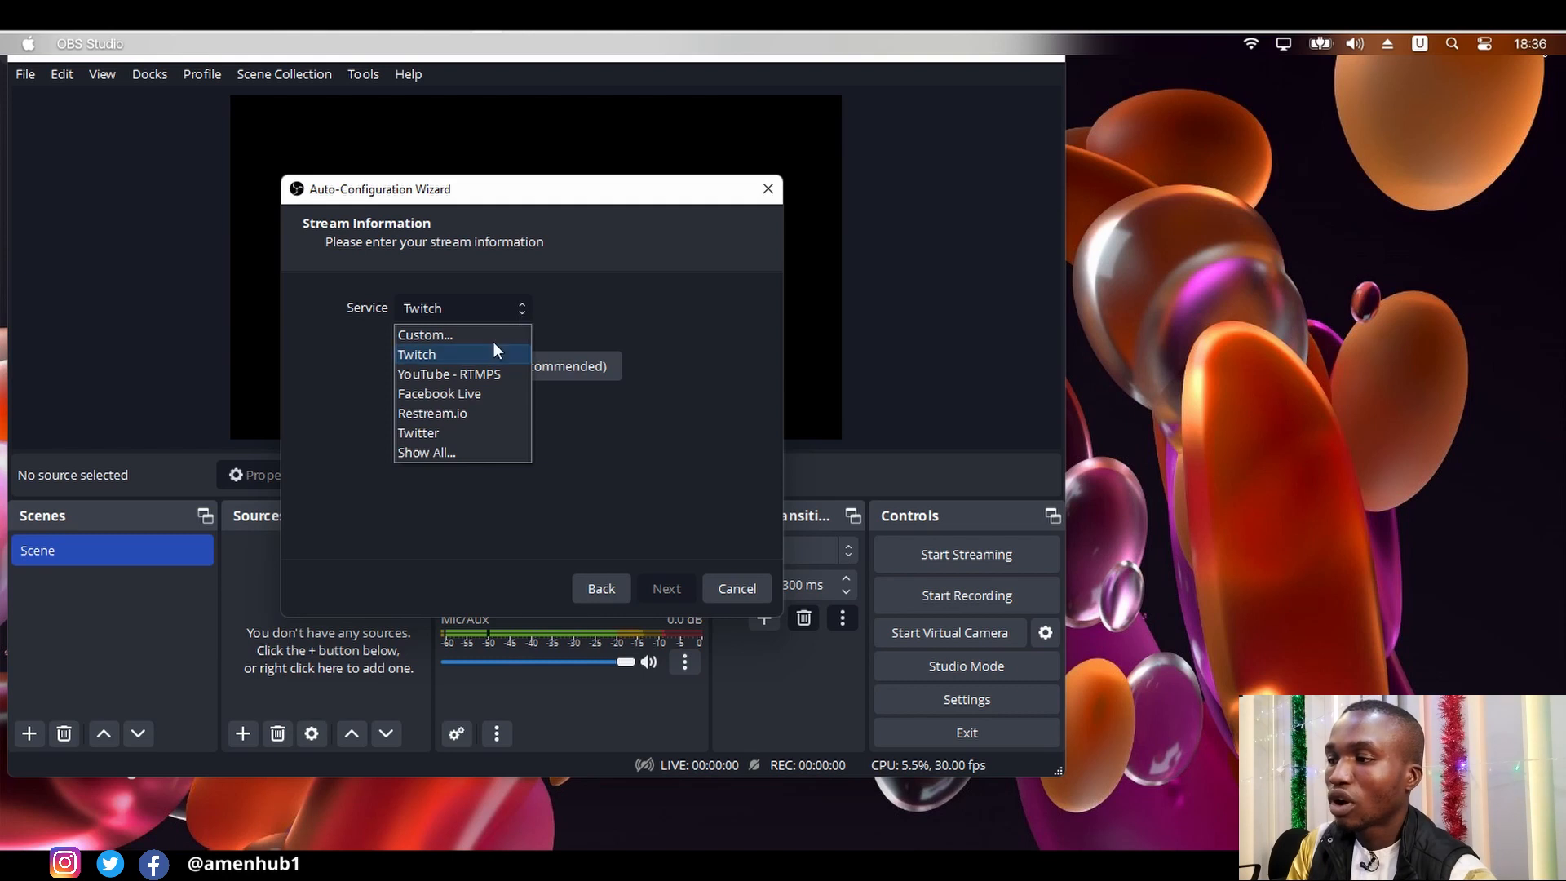
left_click(464, 398)
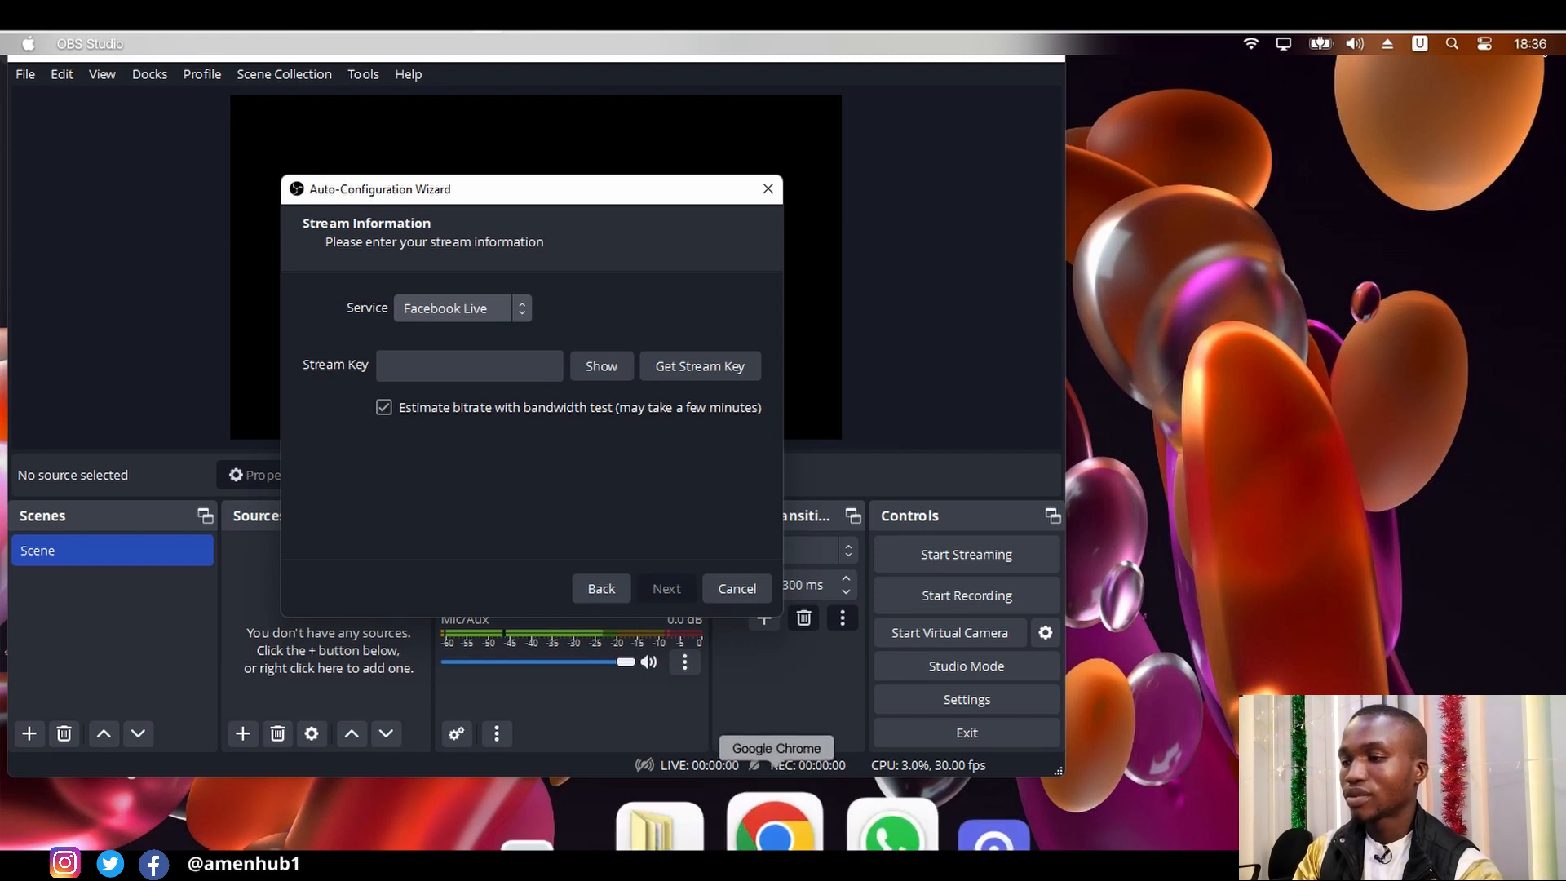
- Switch to Google Chrome and load facebook.com in the current tab
left_click(781, 852)
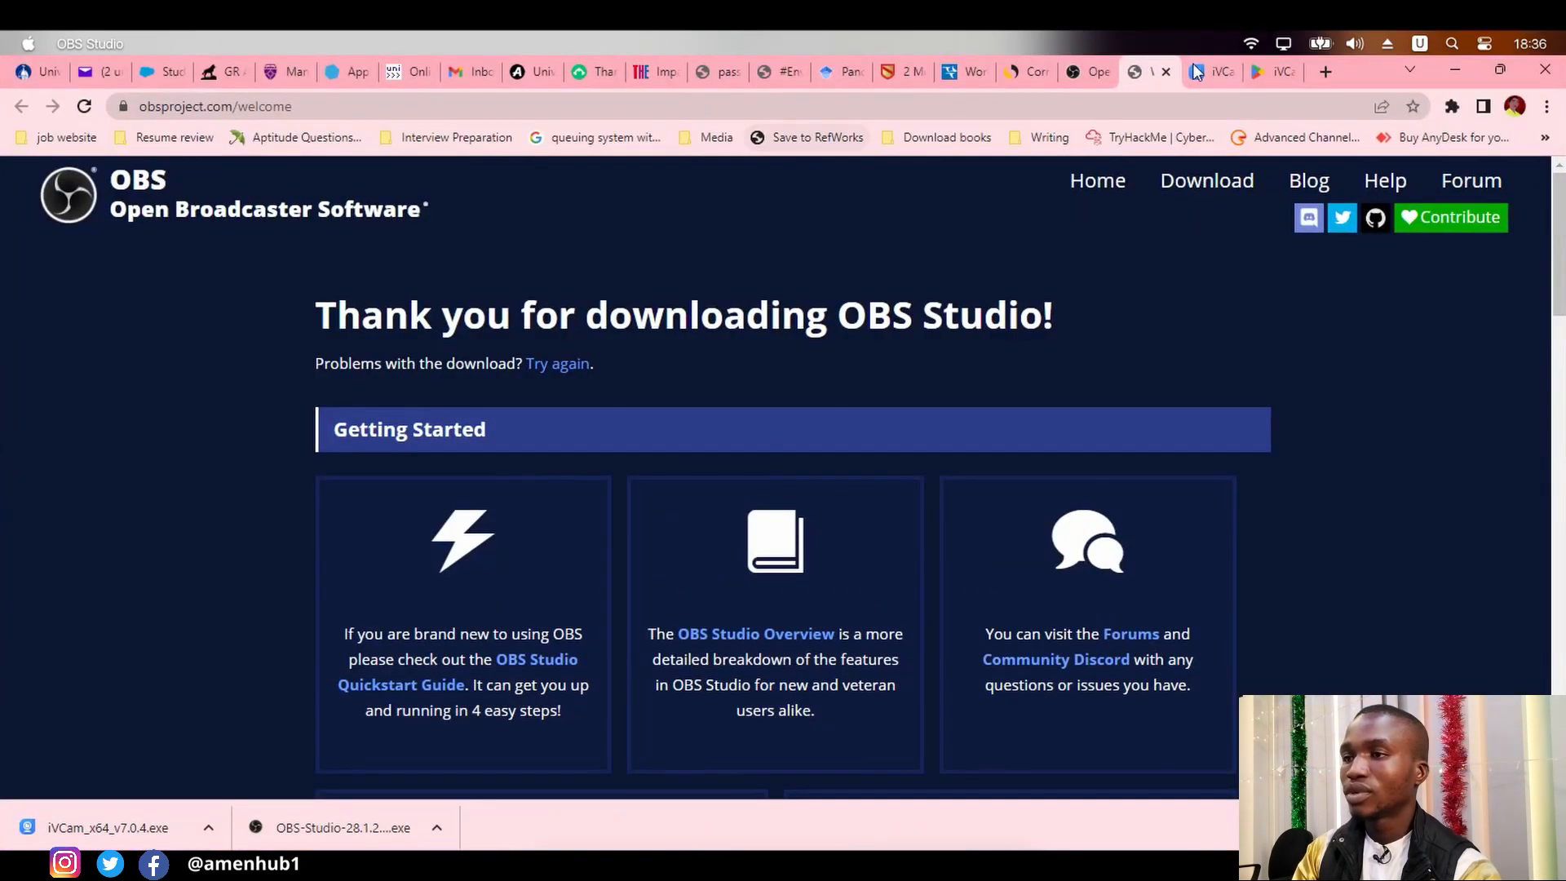
left_click(1132, 104)
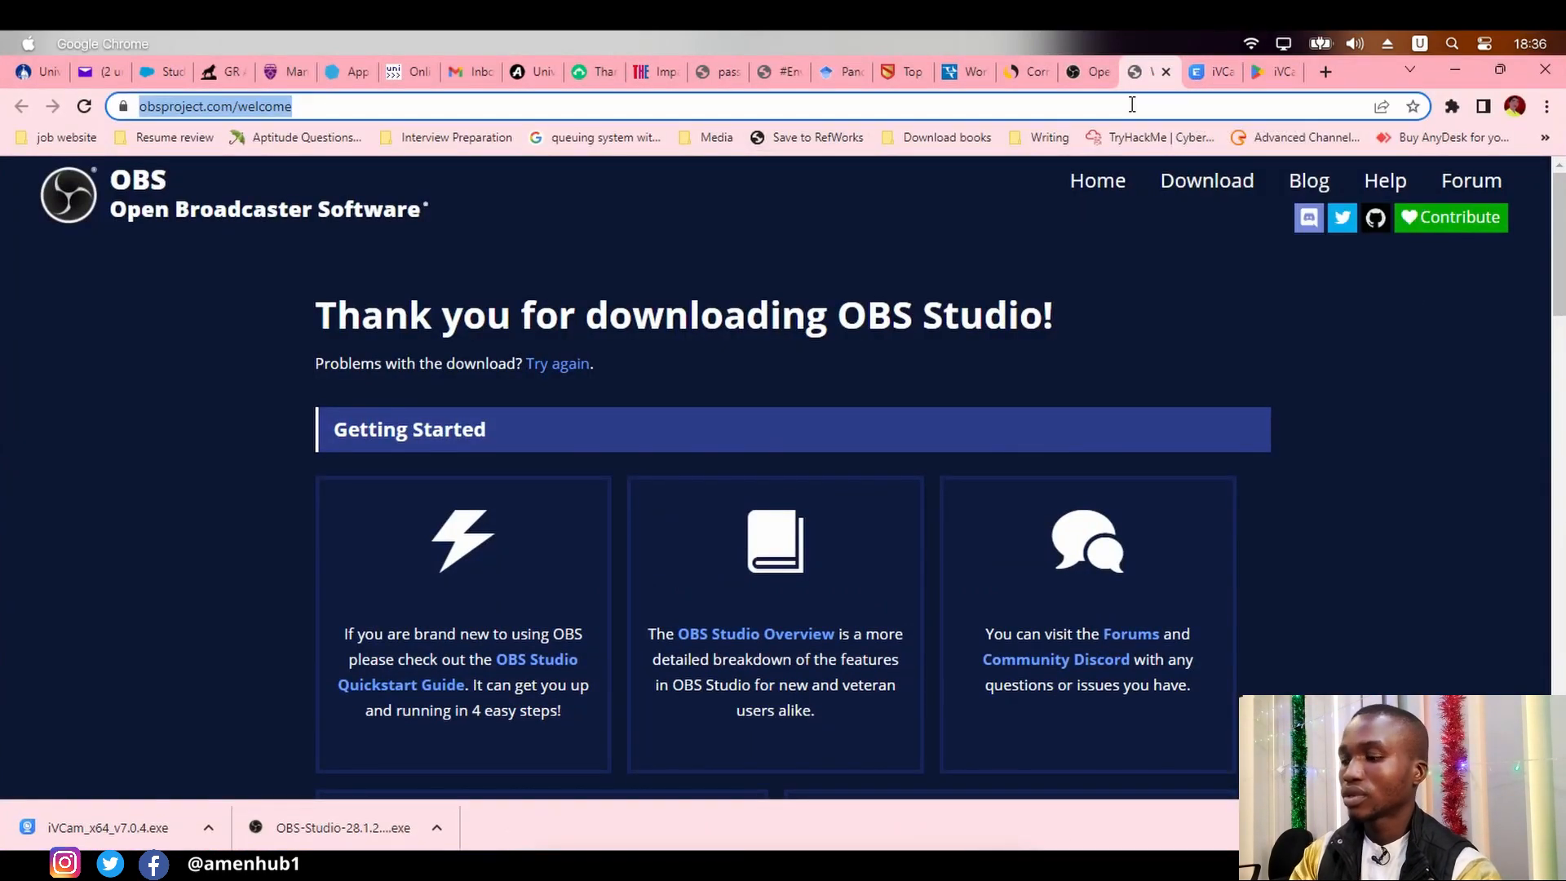
type("facebook.com")
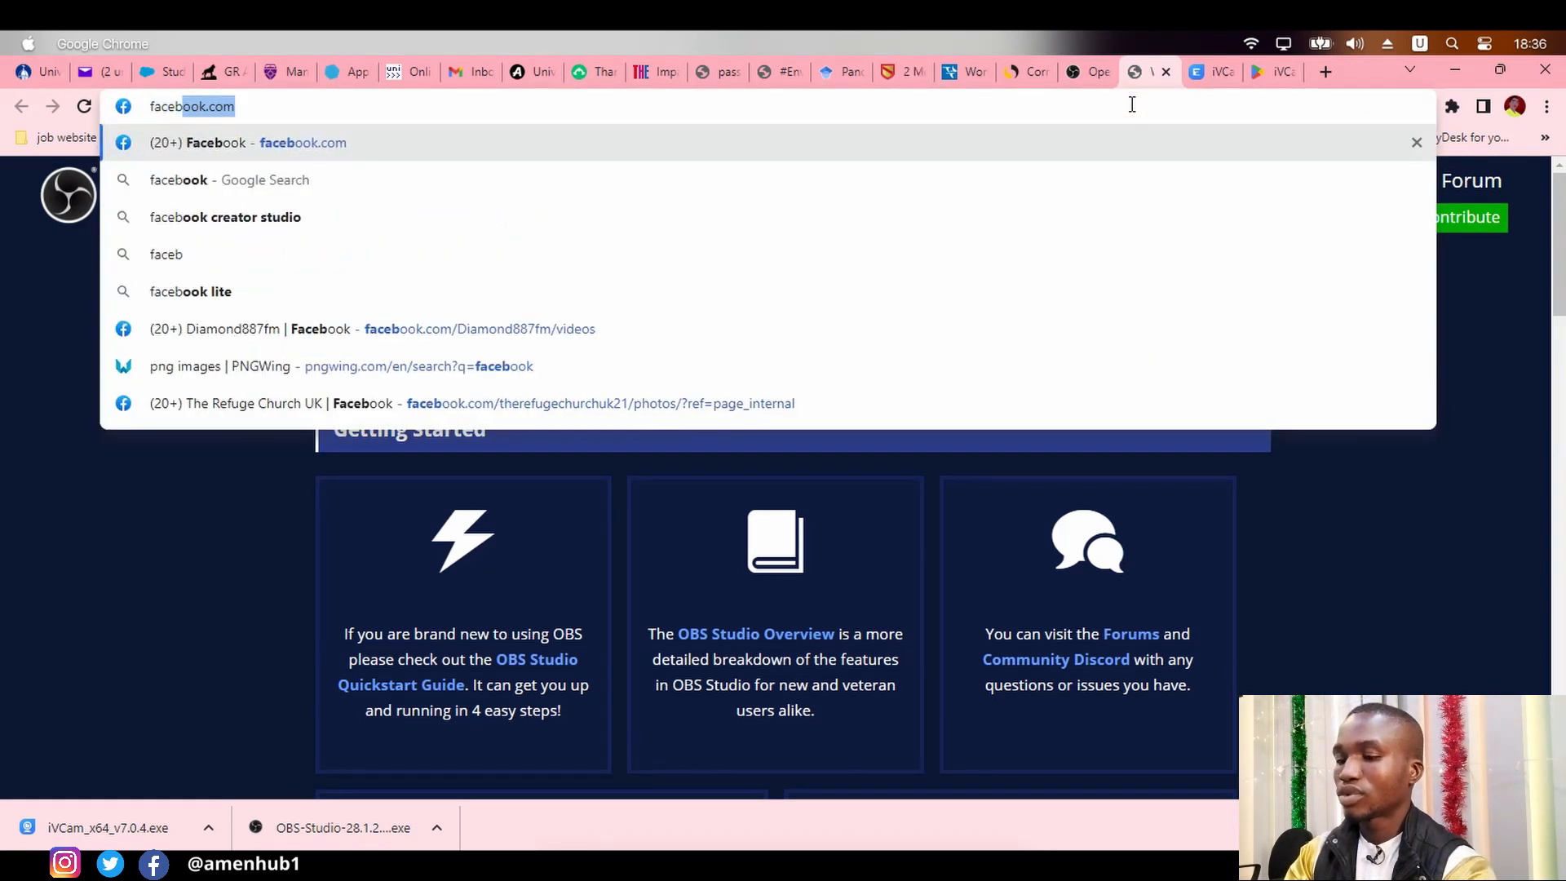
key("Return")
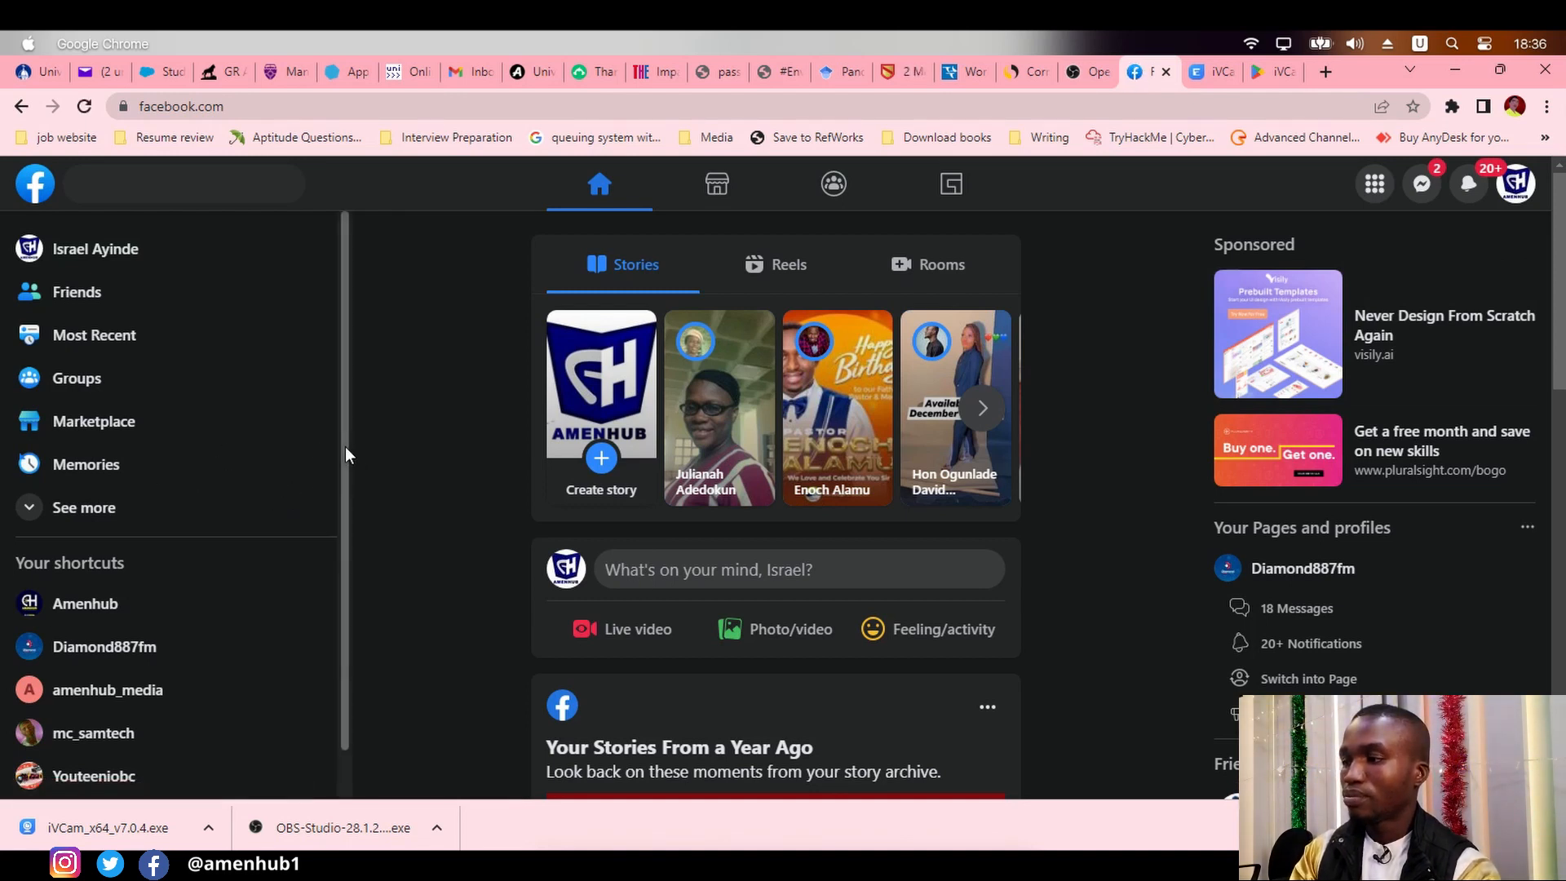
- Open the Amenhub page from the Facebook shortcuts and view its header and posts area
scroll(340, 572, "down", 2)
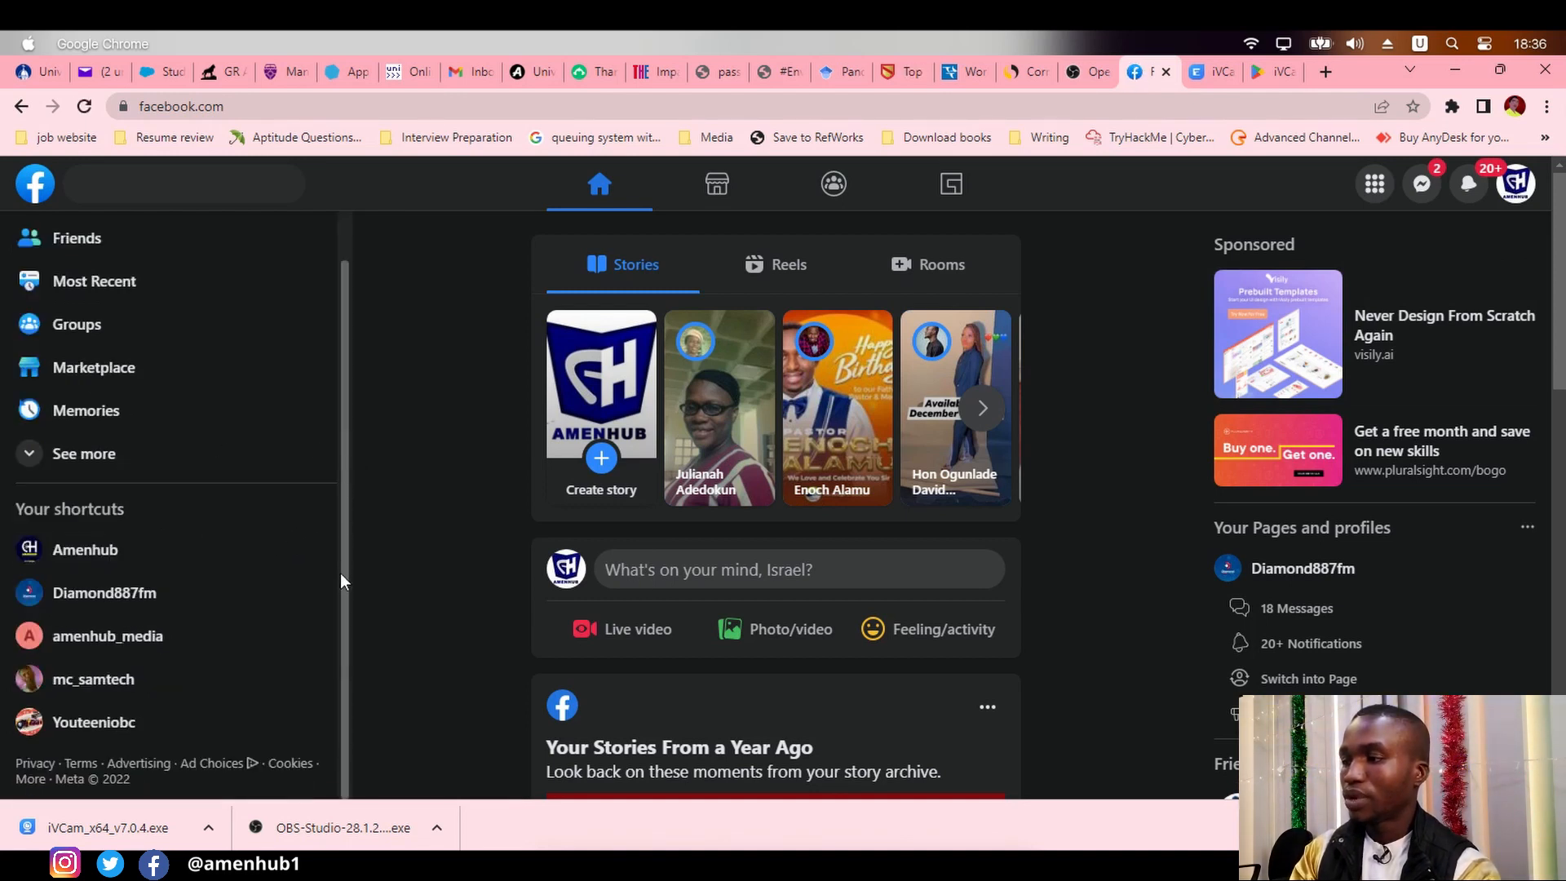
left_click(70, 557)
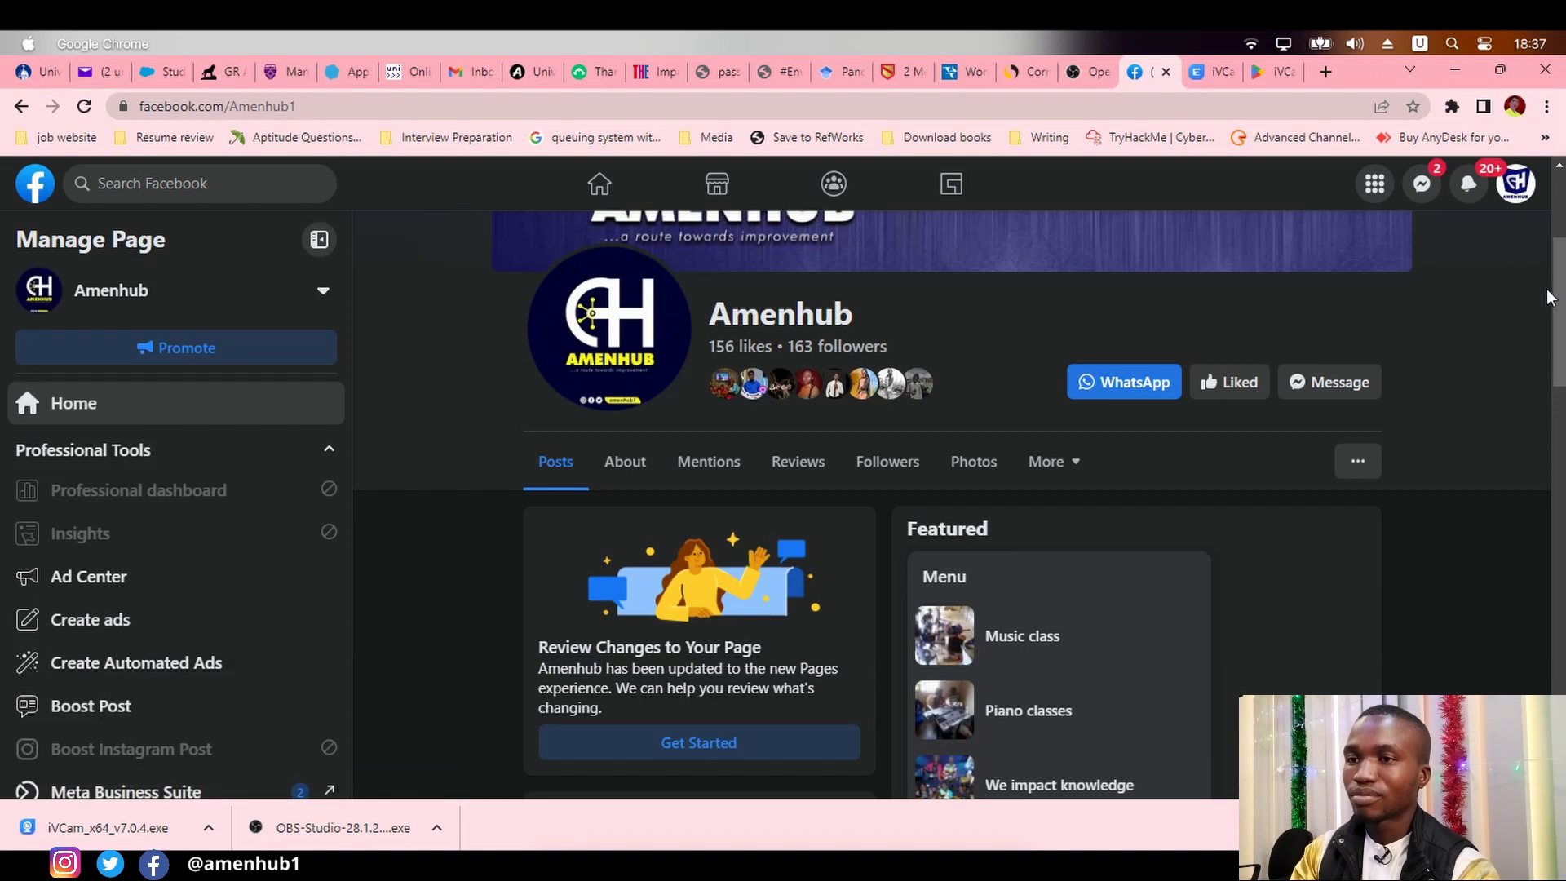
mouse_move(1558, 308)
left_mouse_down()
mouse_move(1558, 404)
mouse_move(1556, 335)
left_mouse_up()
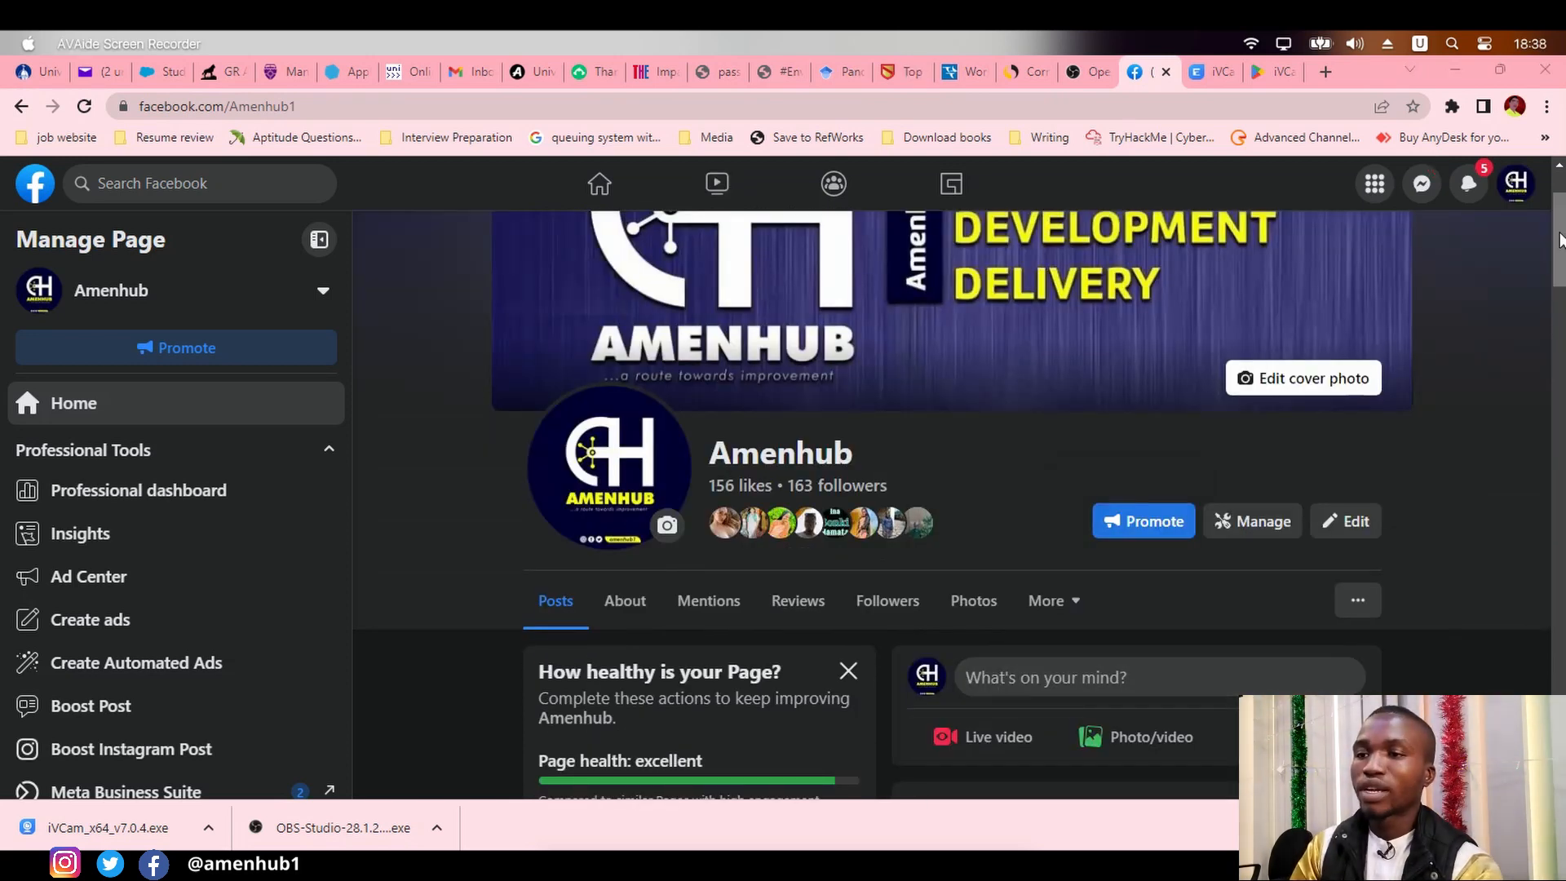
- Start creating a live video from the Amenhub page's post area and select the Go live option
left_click_drag(1560, 239, 1560, 286)
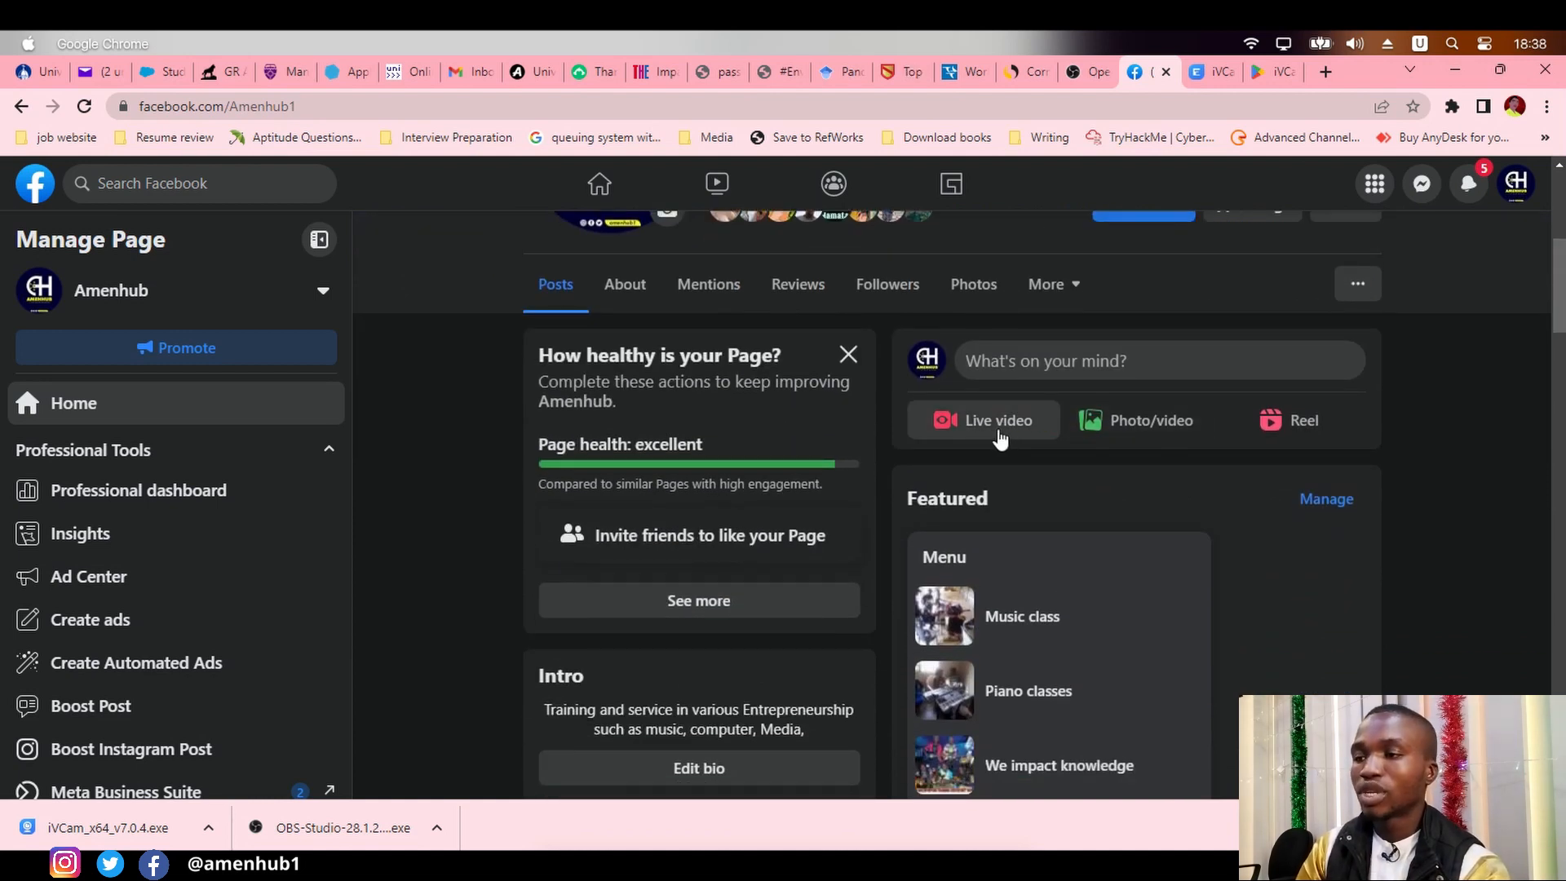
left_click(998, 437)
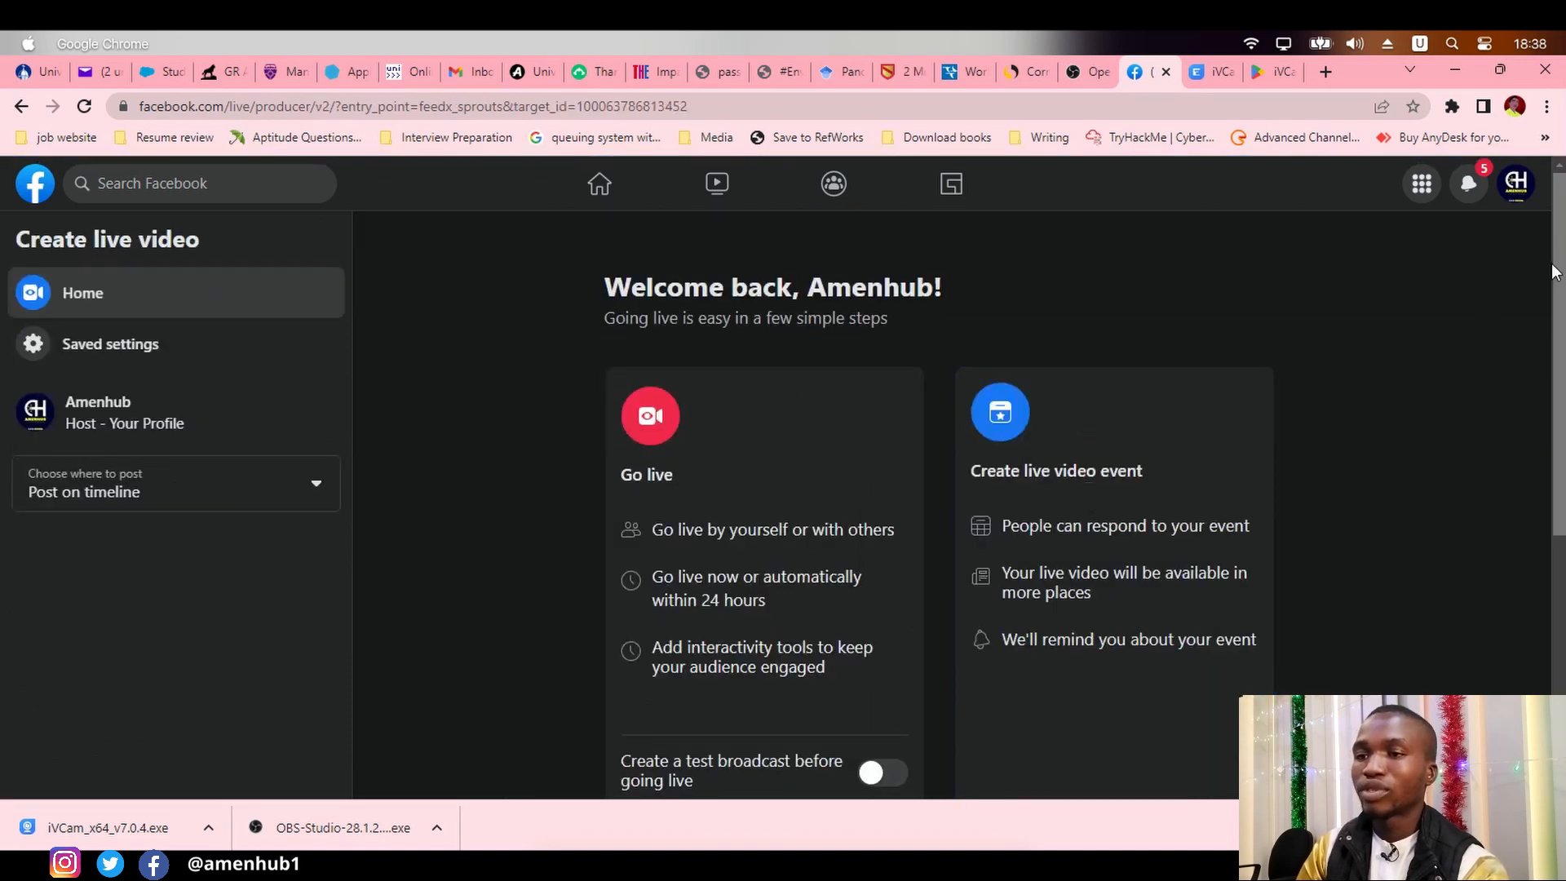
scroll(1555, 274, "down", 2)
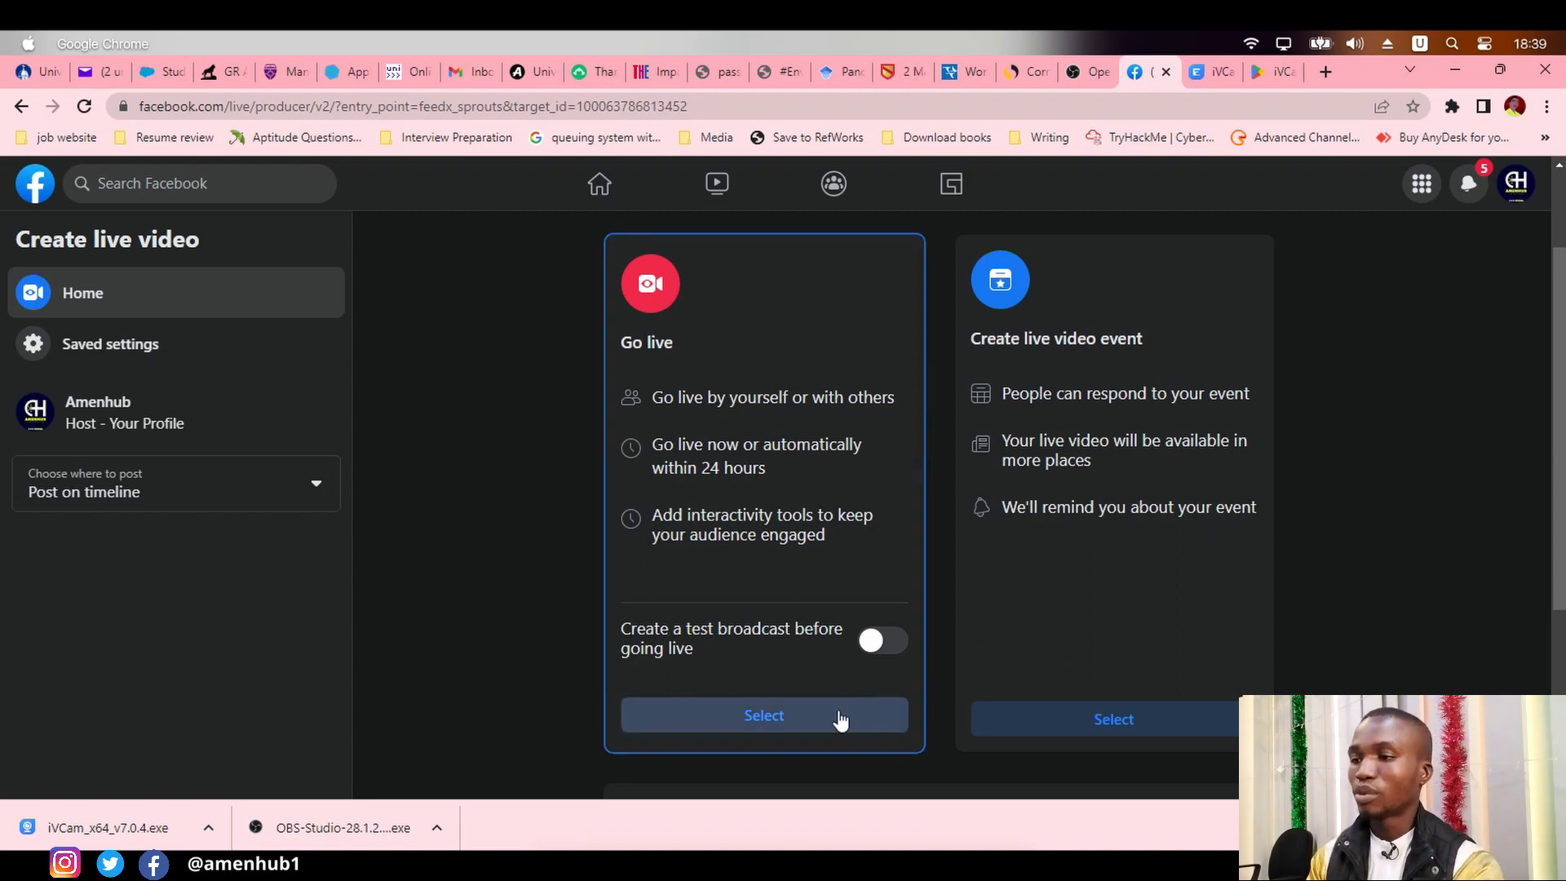
left_click(796, 724)
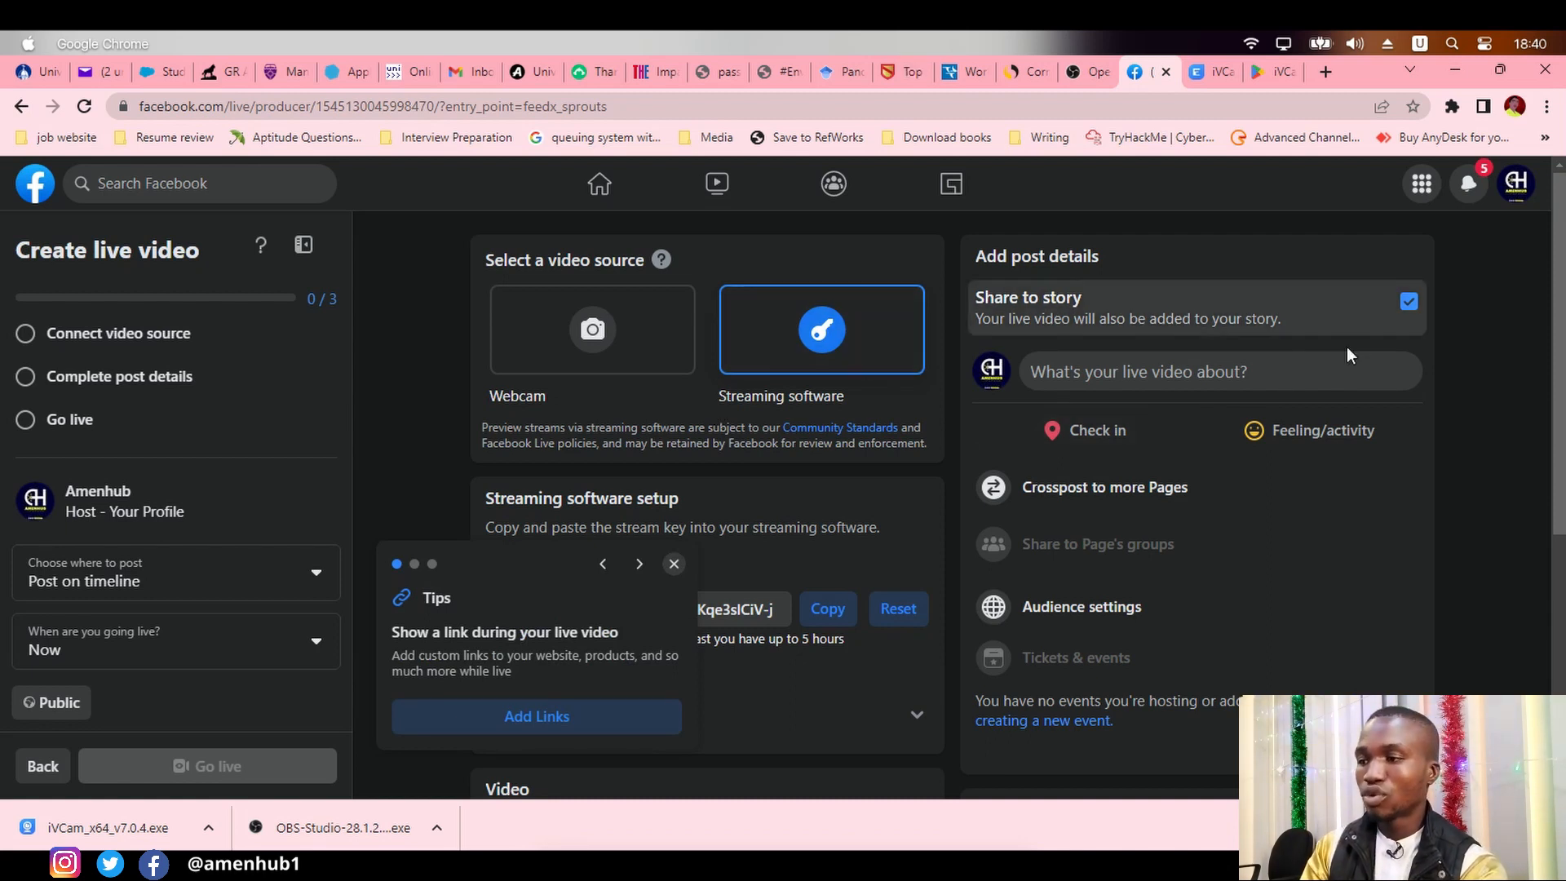
- Dismiss the tips covering the streaming software setup and copy the stream key
left_click(674, 564)
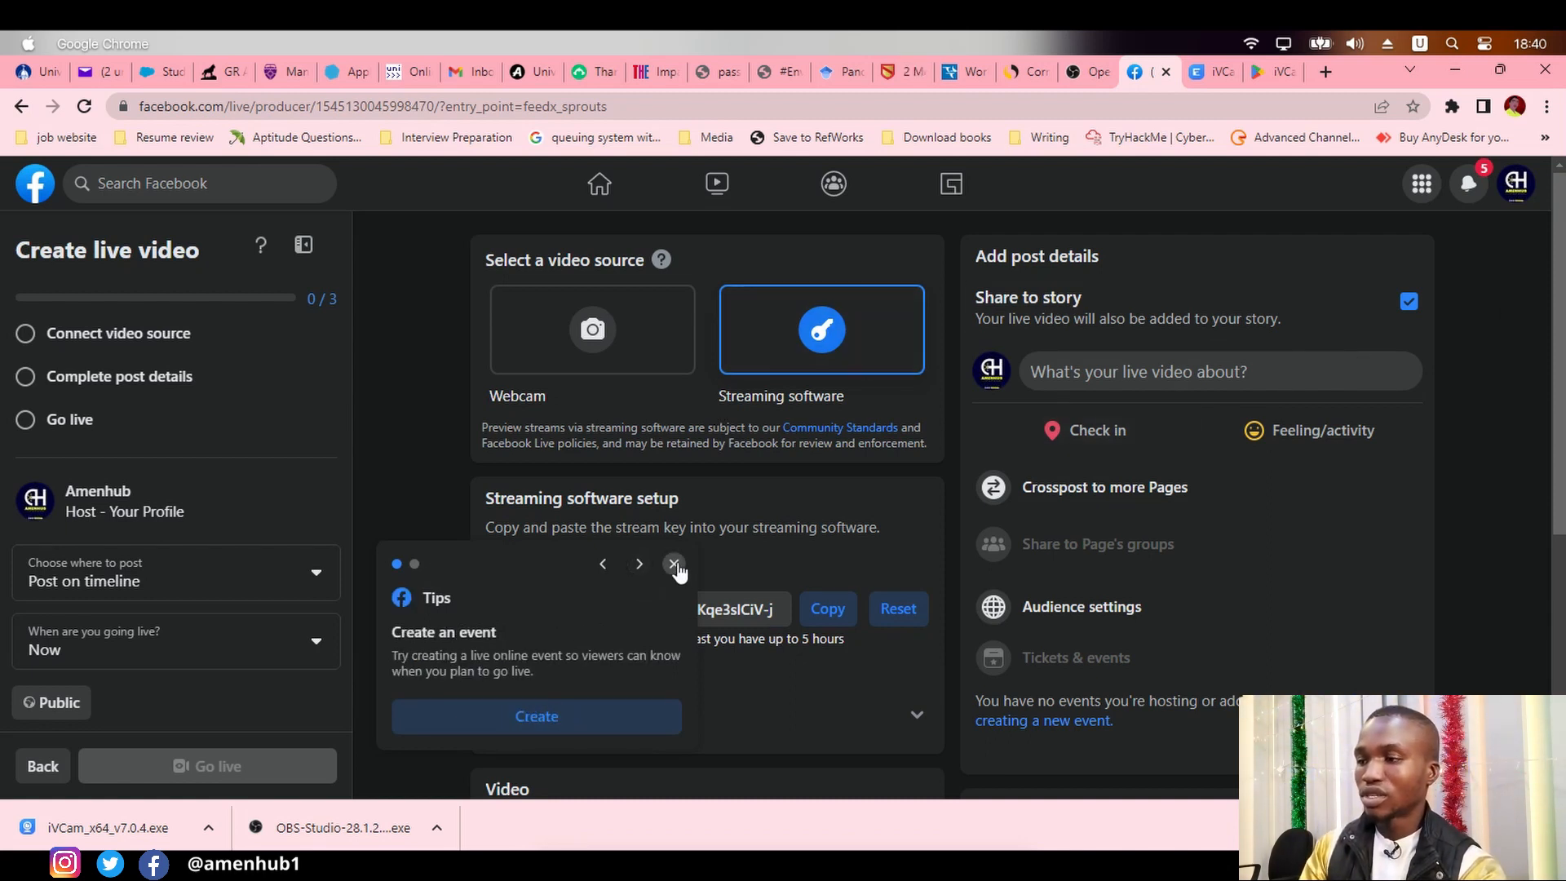
left_click(675, 565)
left_click_drag(678, 564, 677, 594)
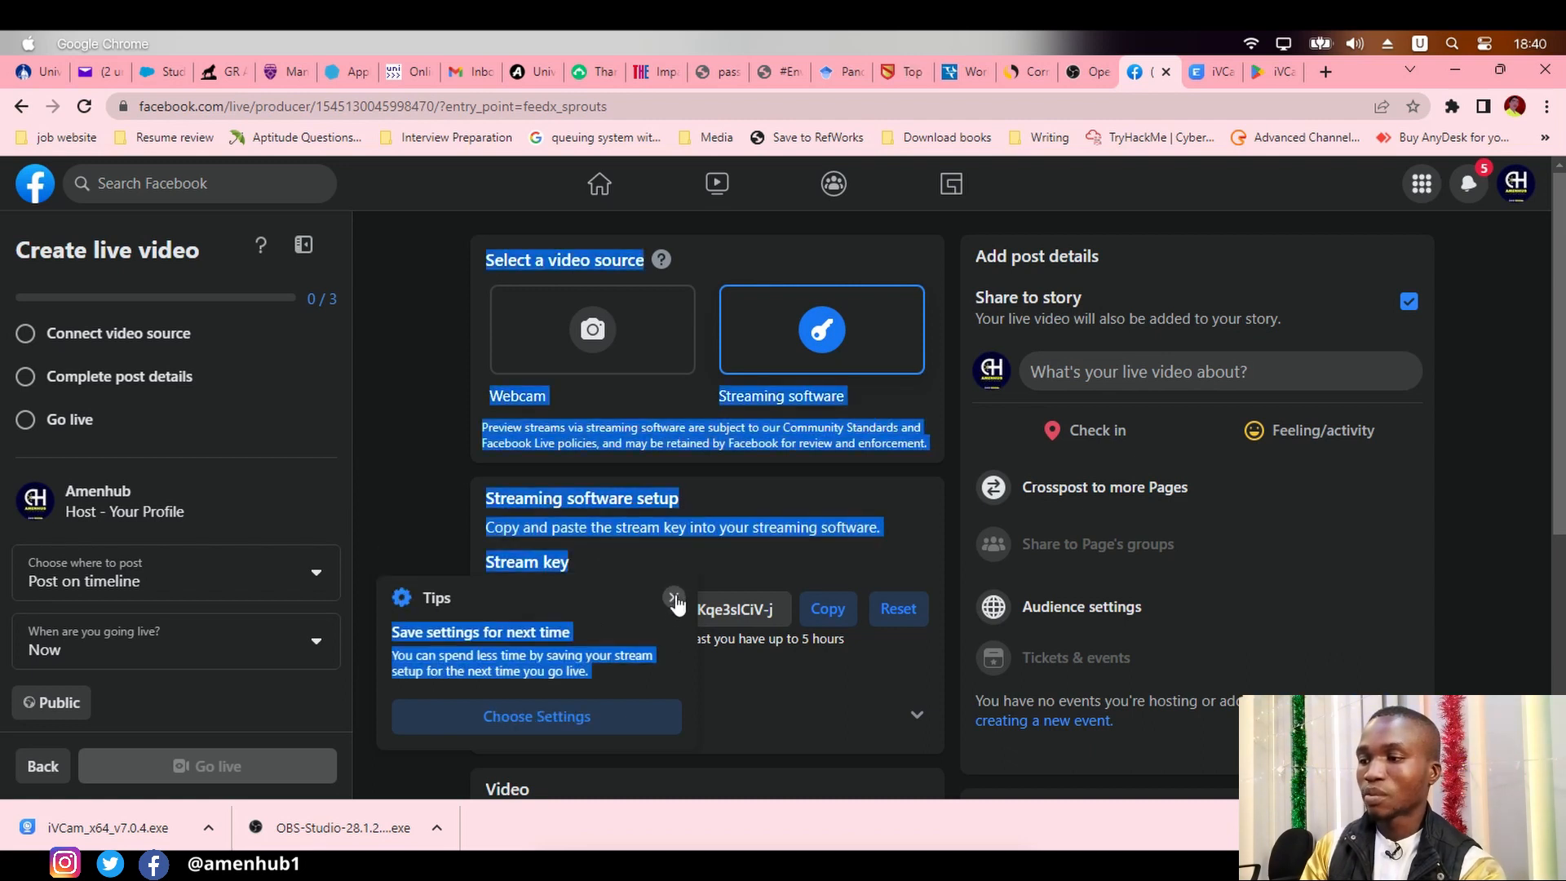
left_click(673, 597)
left_click(769, 573)
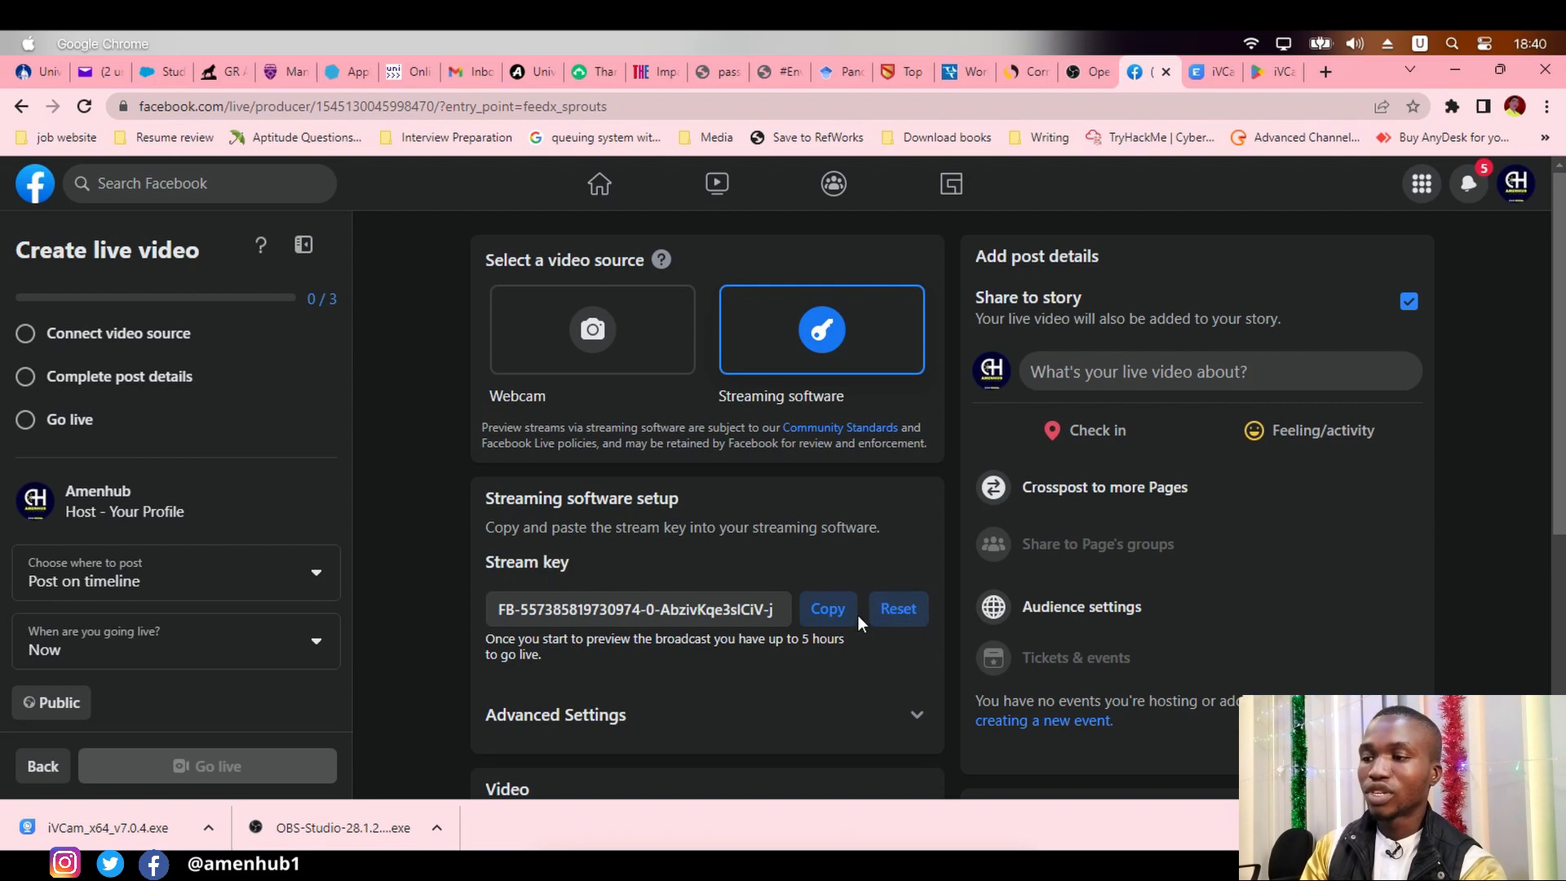
left_click(810, 617)
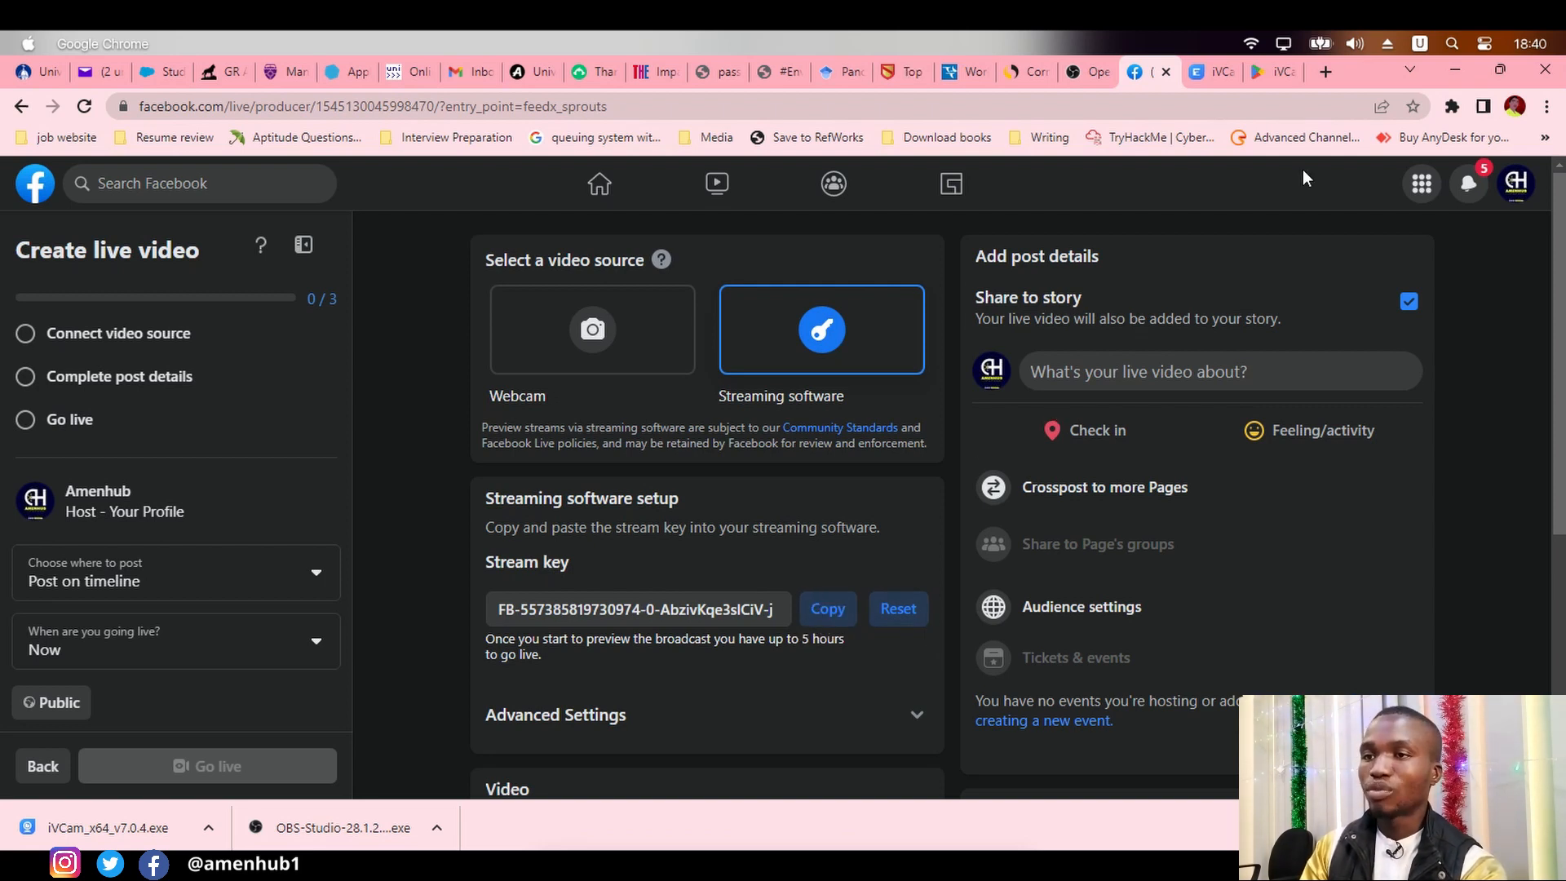
- Switch to OBS Studio and paste the copied stream key into the Auto-Configuration Wizard's stream information
left_click(1455, 70)
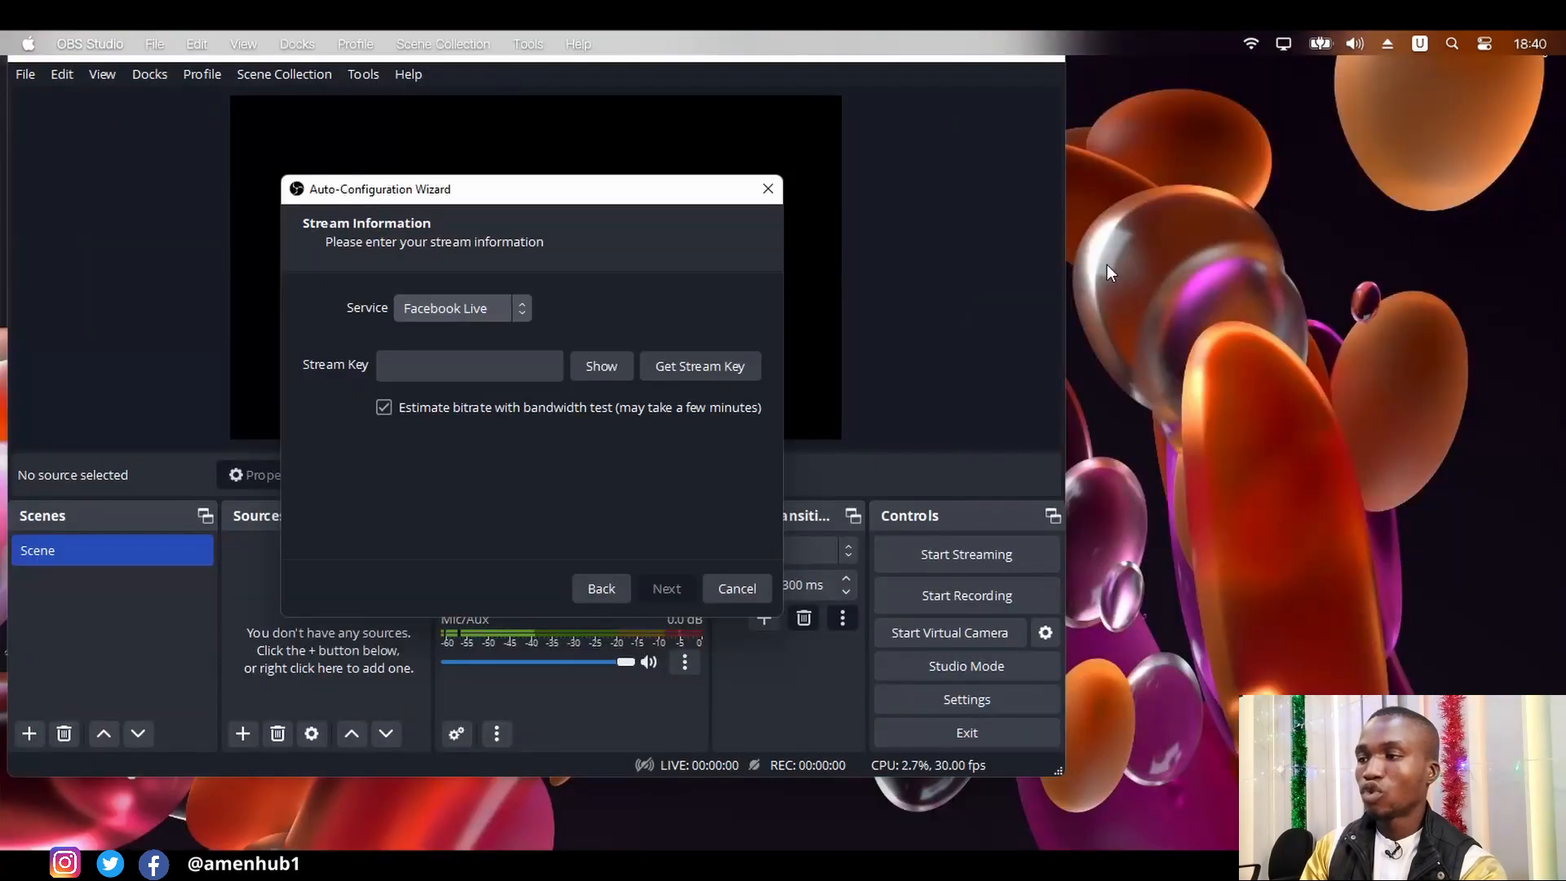
left_click(487, 376)
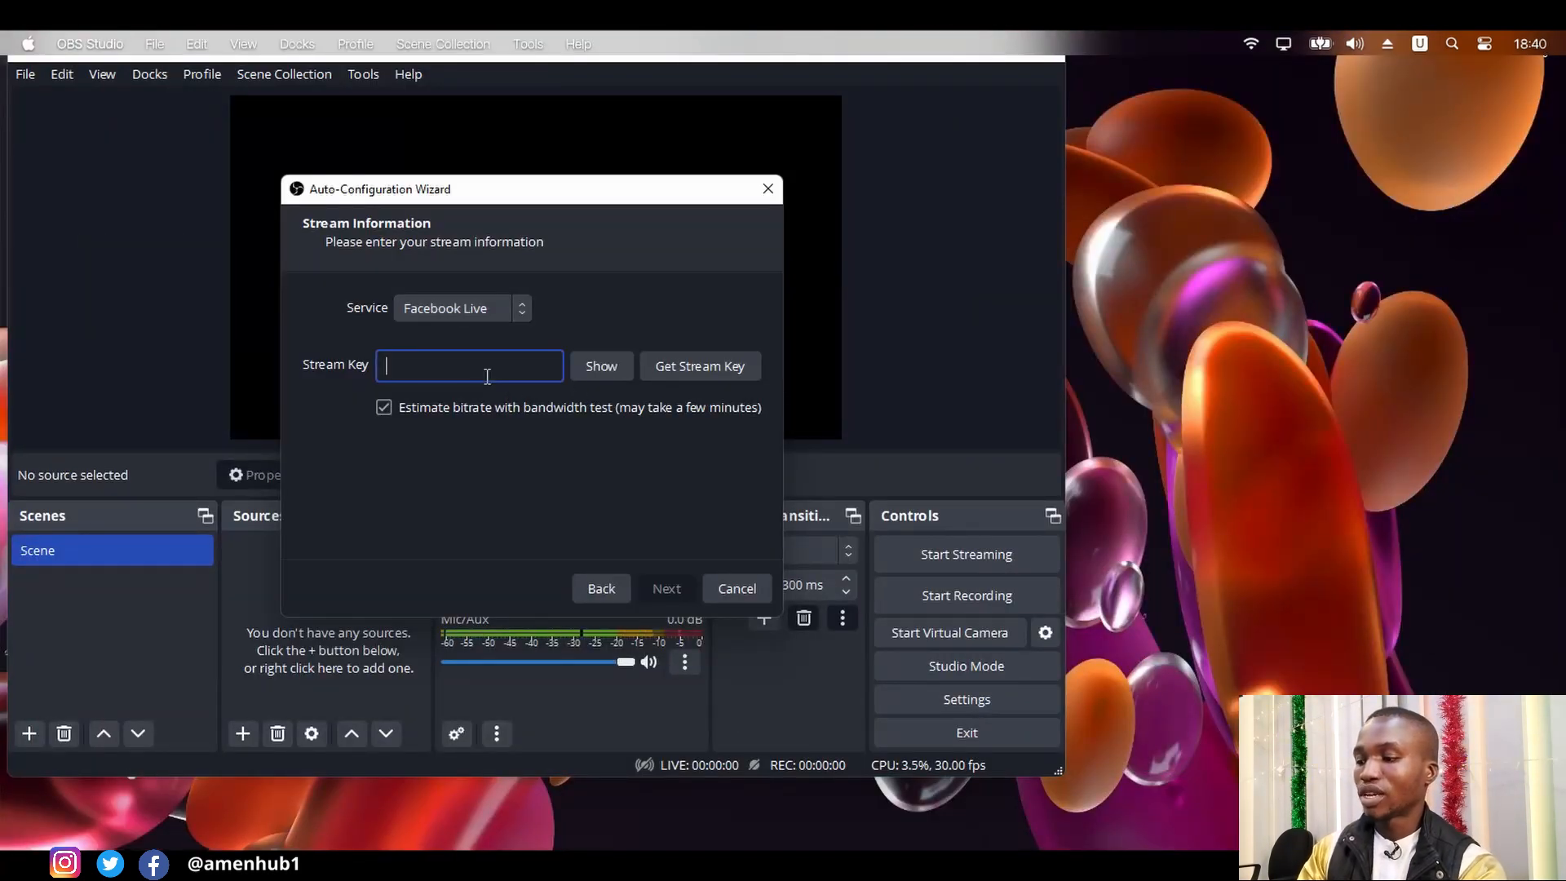
key("ctrl+v")
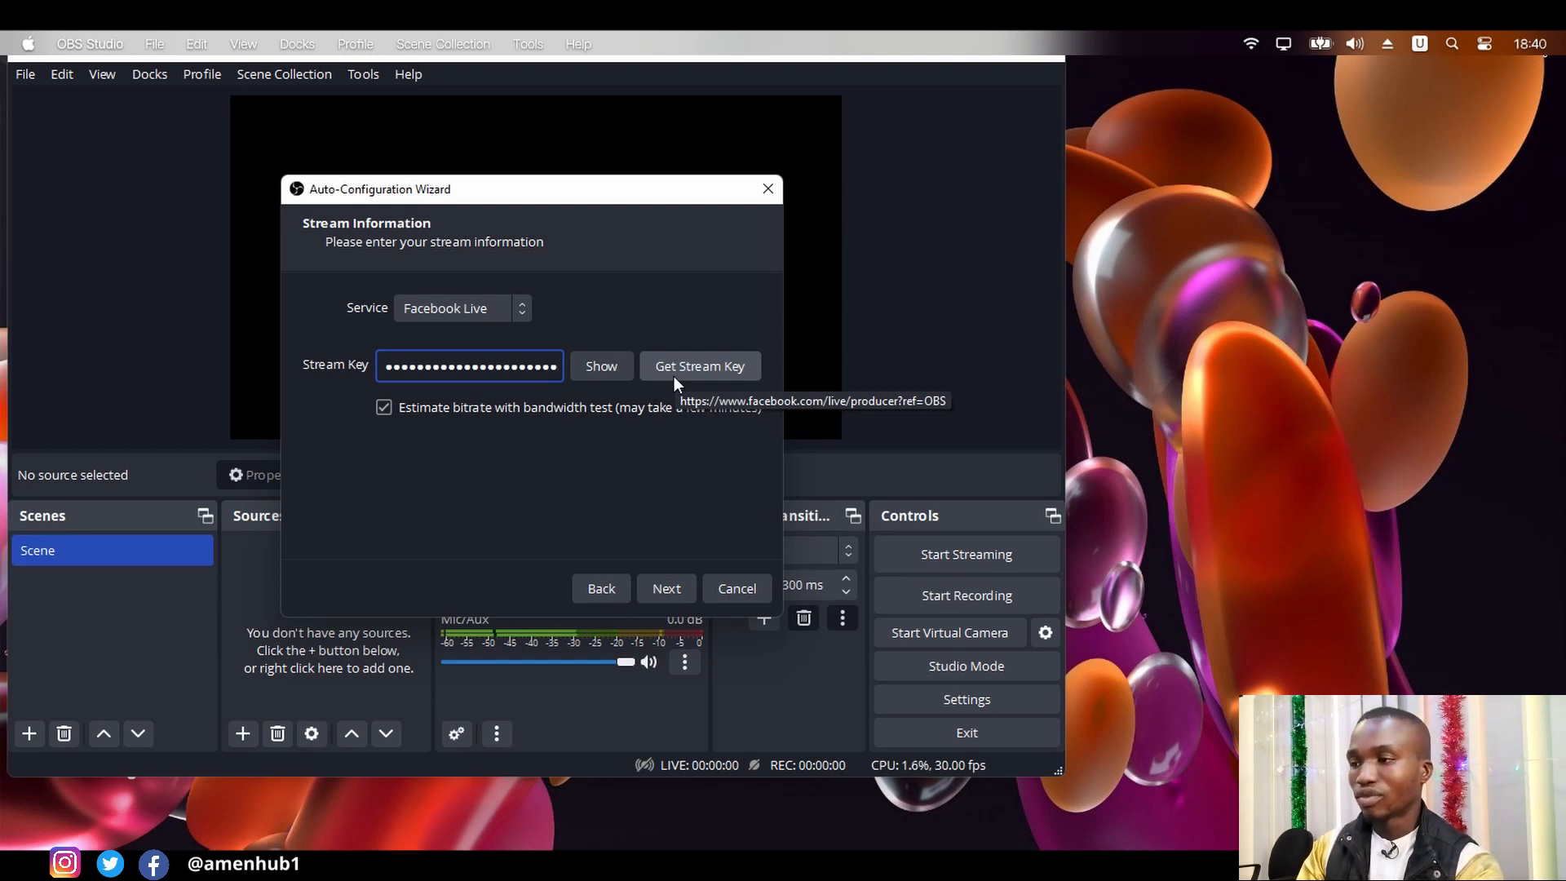
- Run the wizard's bandwidth test, agreeing to stream test data, and apply the estimated ideal settings
left_click(652, 585)
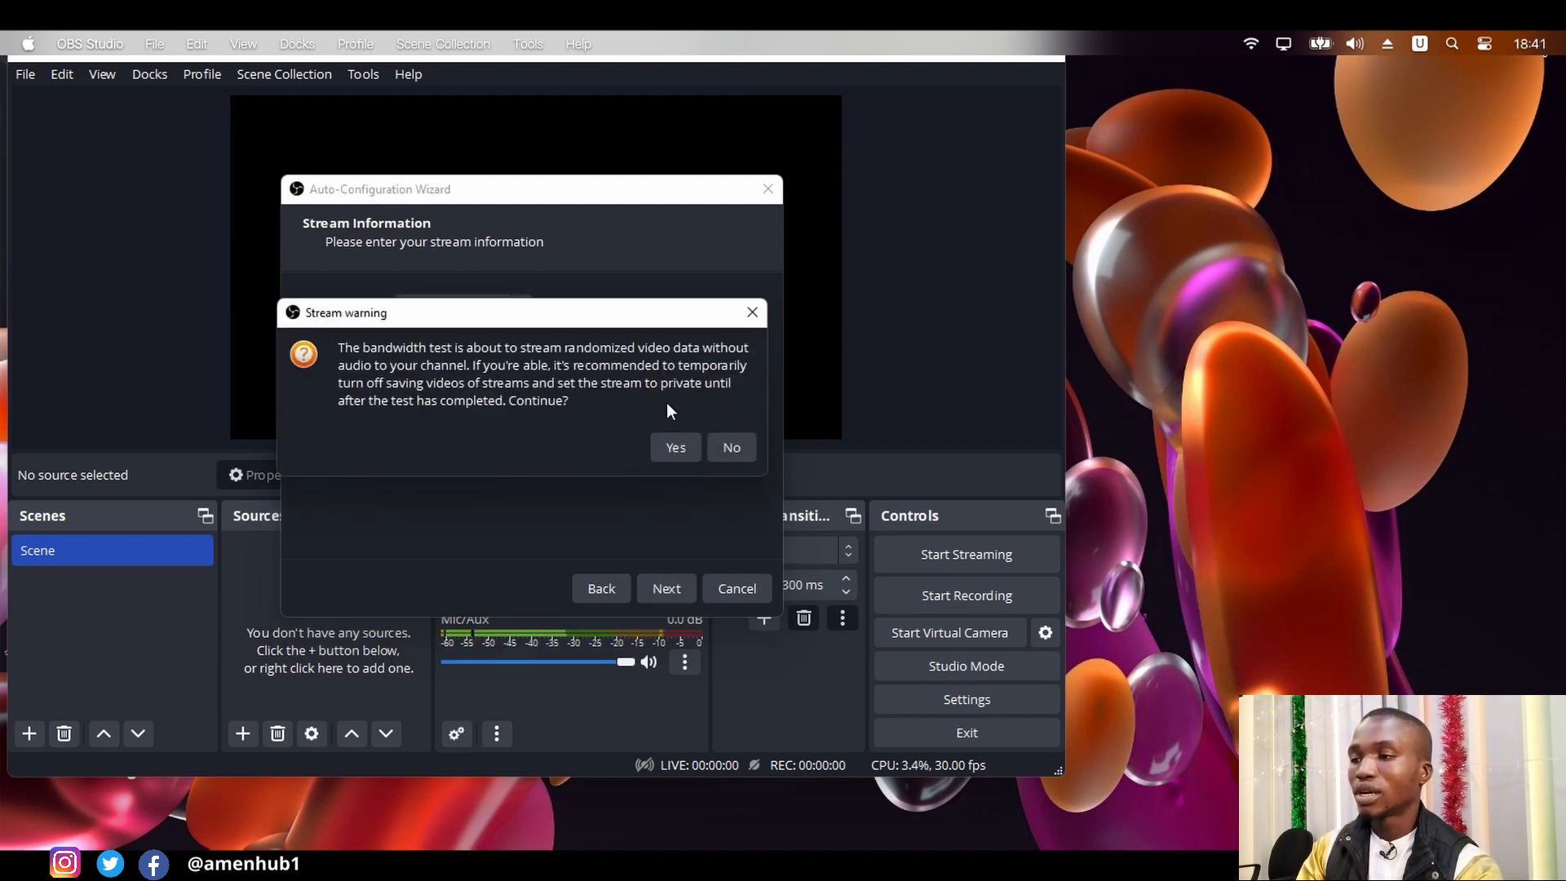
left_click(674, 448)
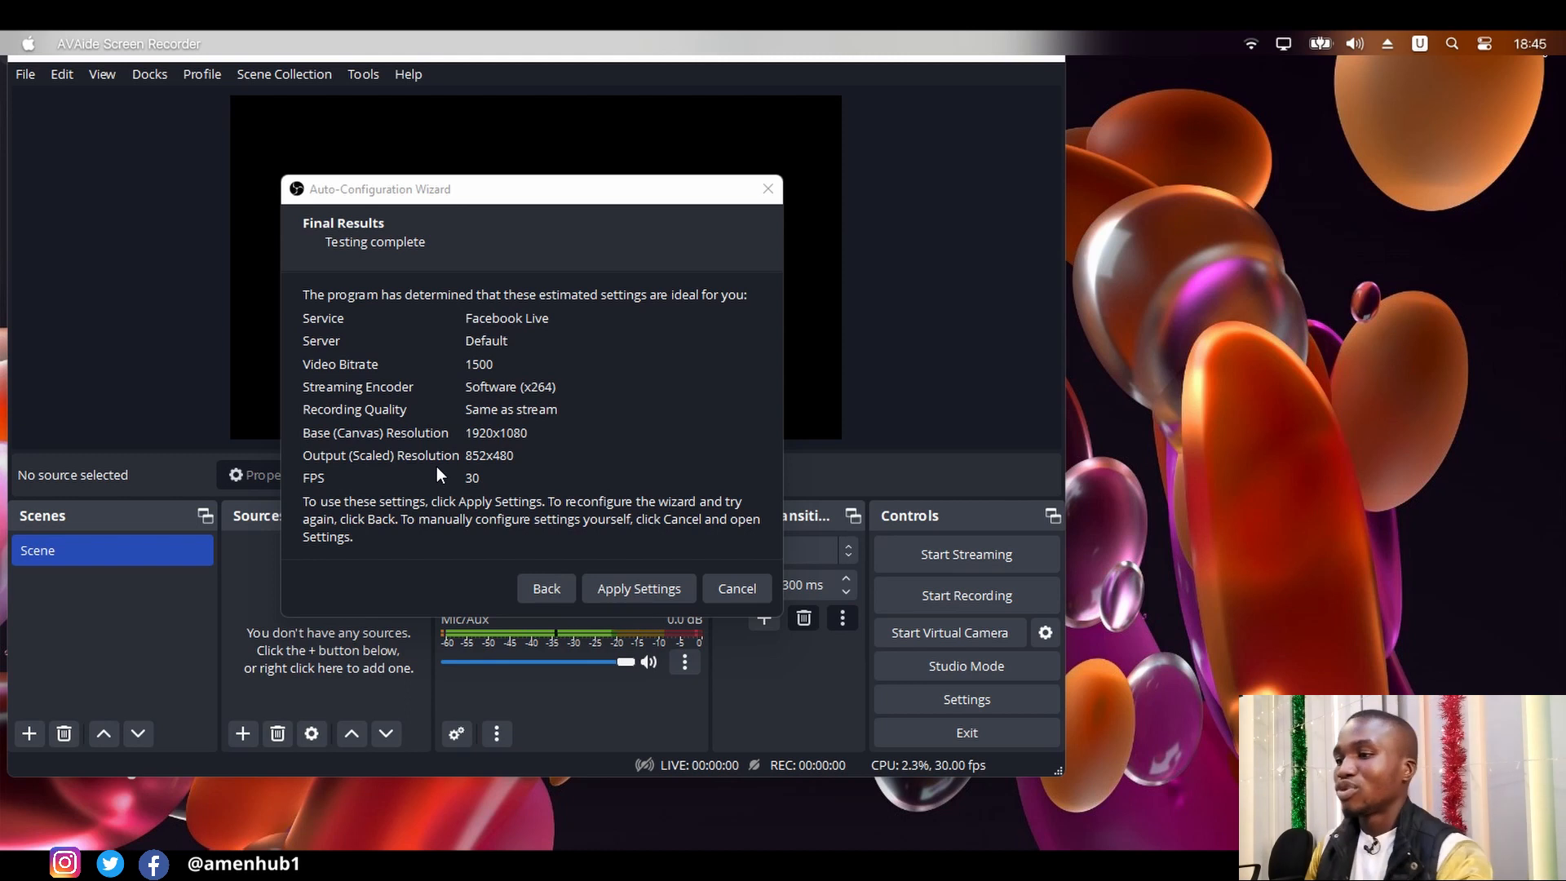
left_click(662, 596)
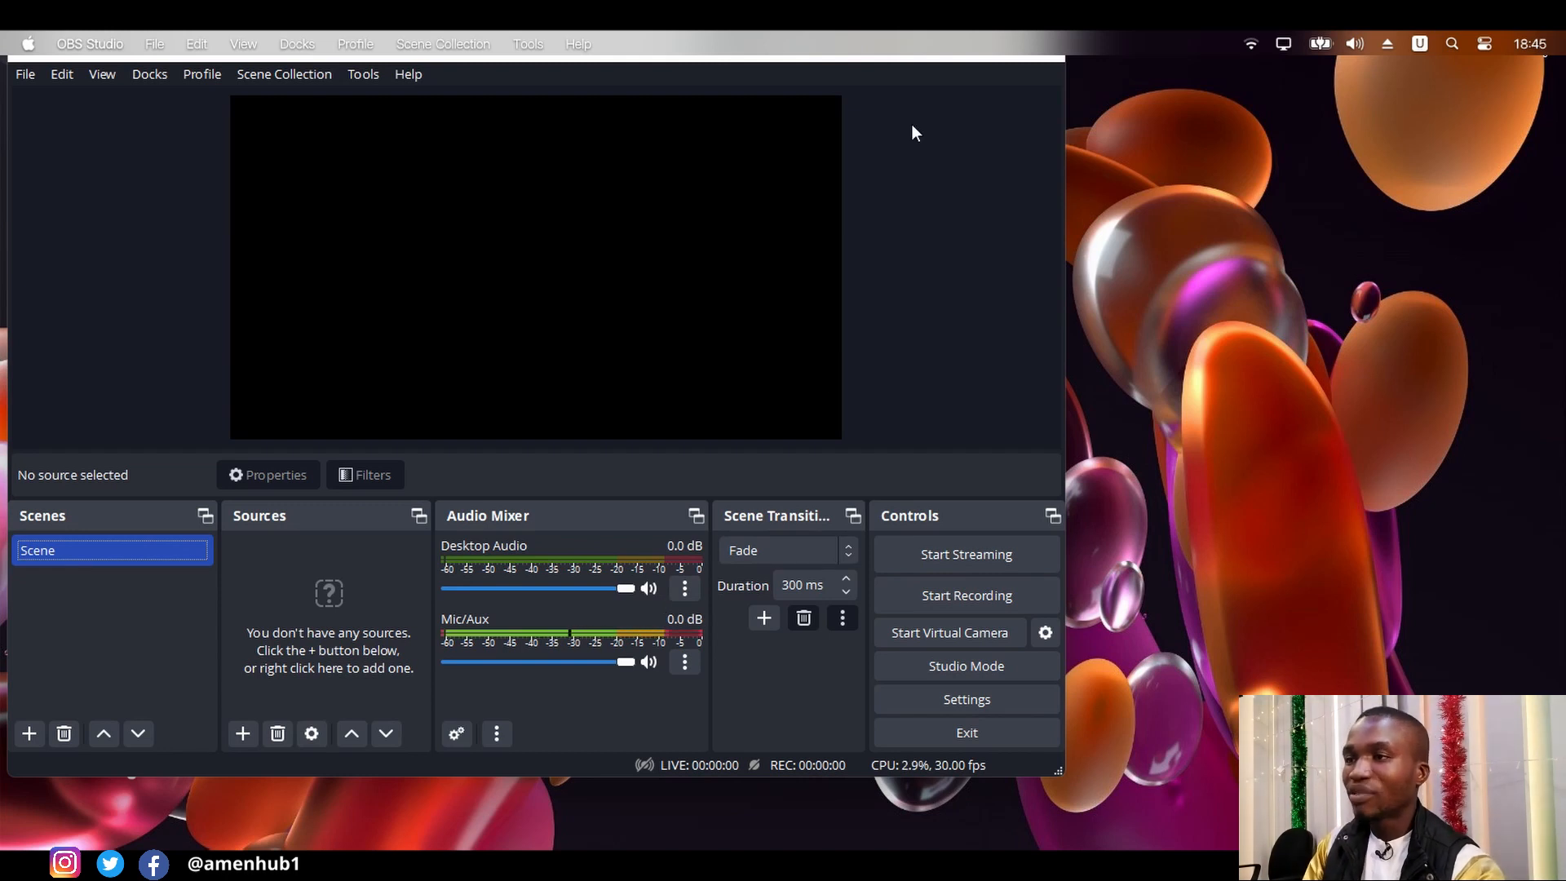
- Maximize the OBS Studio window and enable Studio Mode
left_click_drag(922, 62, 1000, 104)
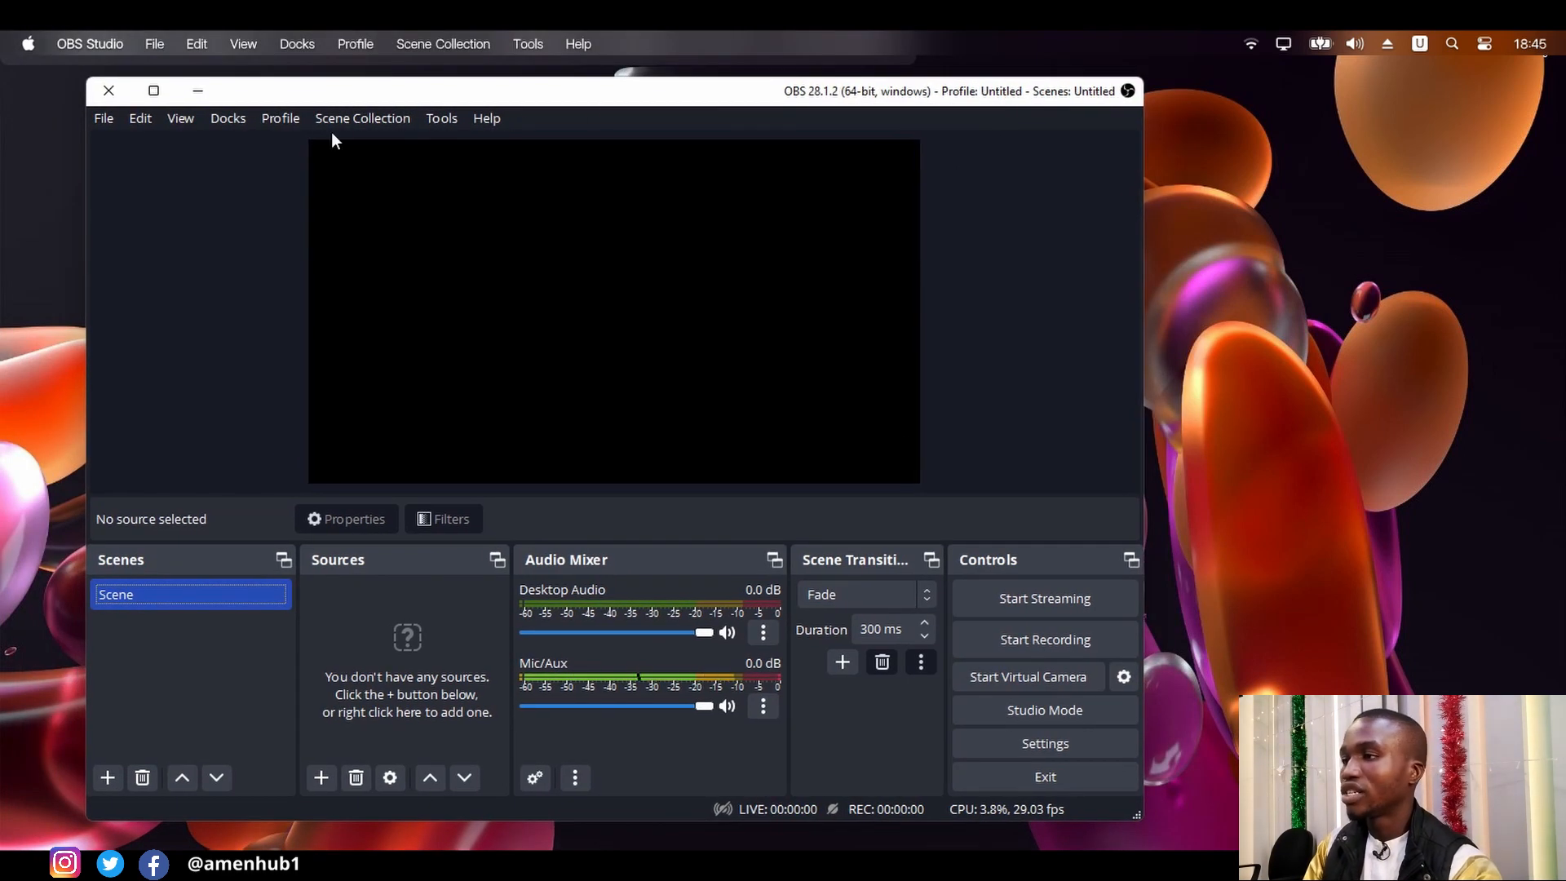
left_click(154, 90)
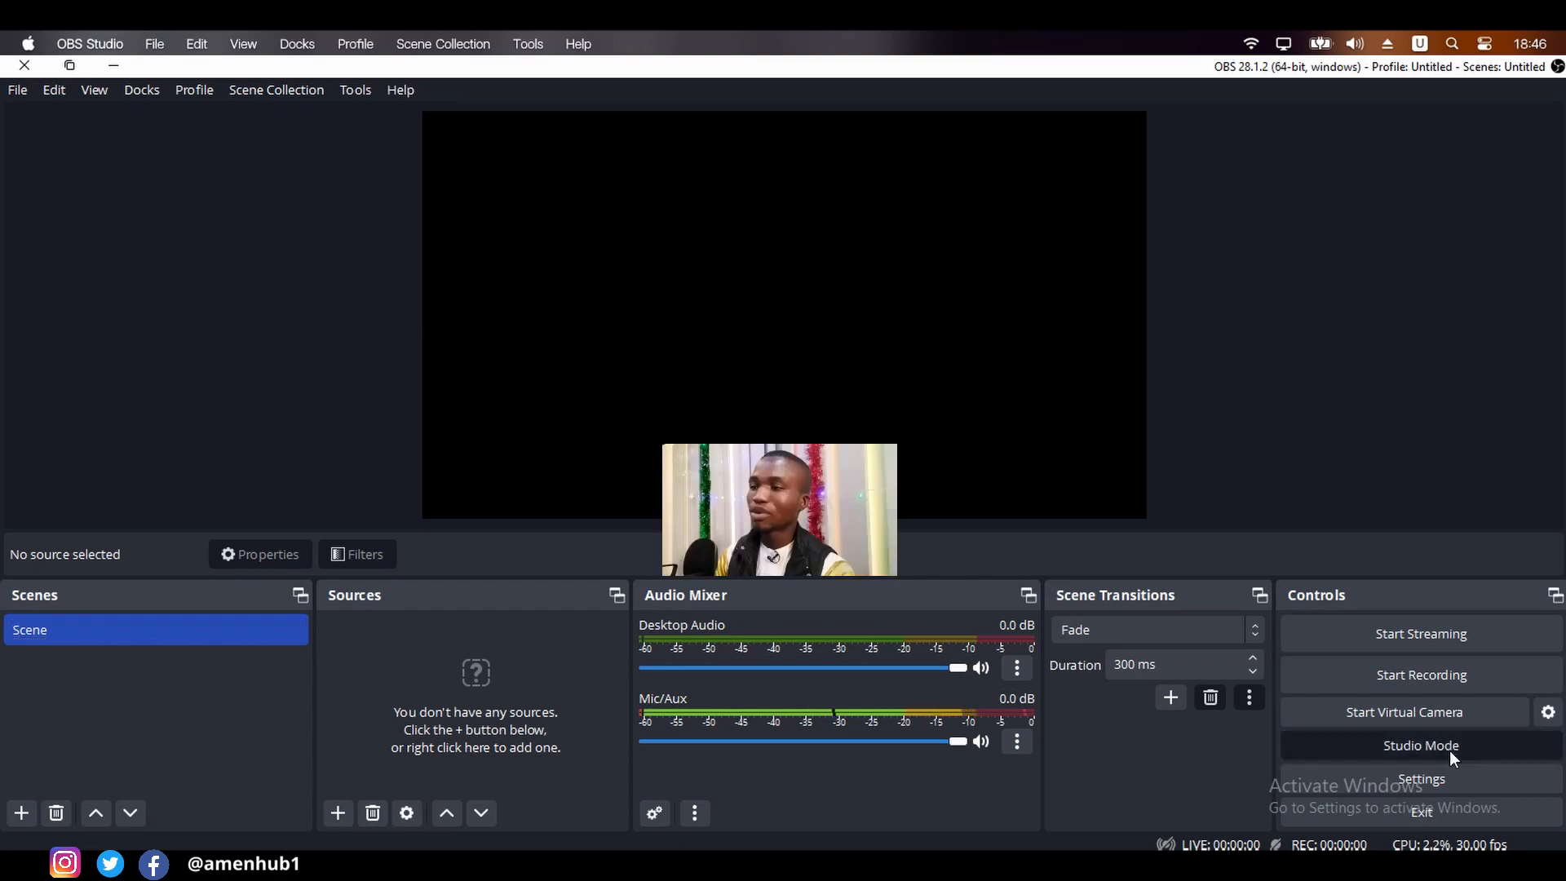
left_click(1450, 750)
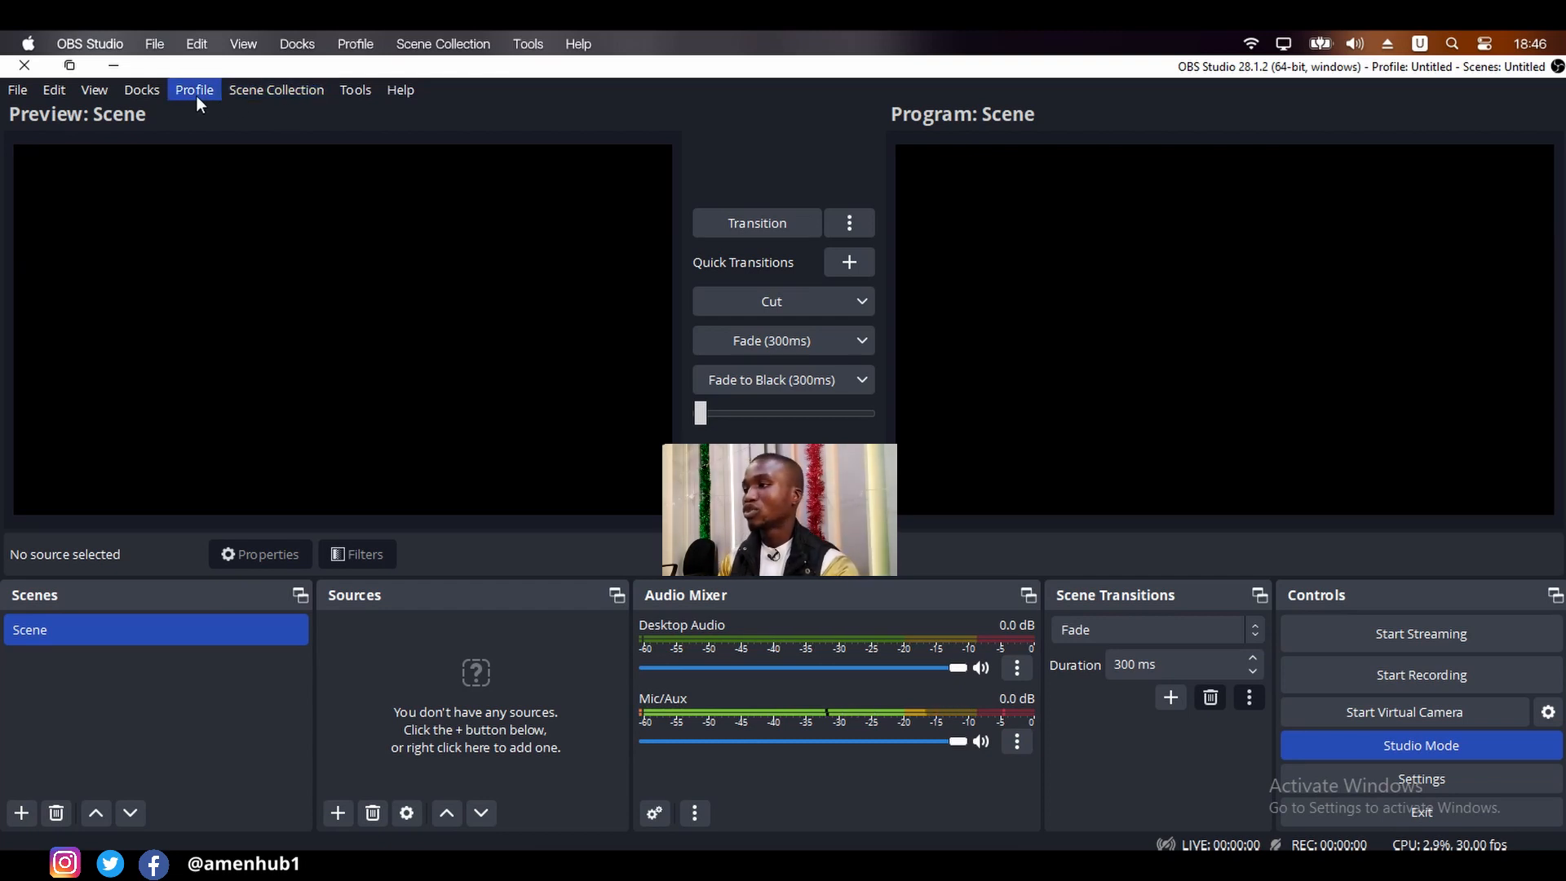
left_click(28, 91)
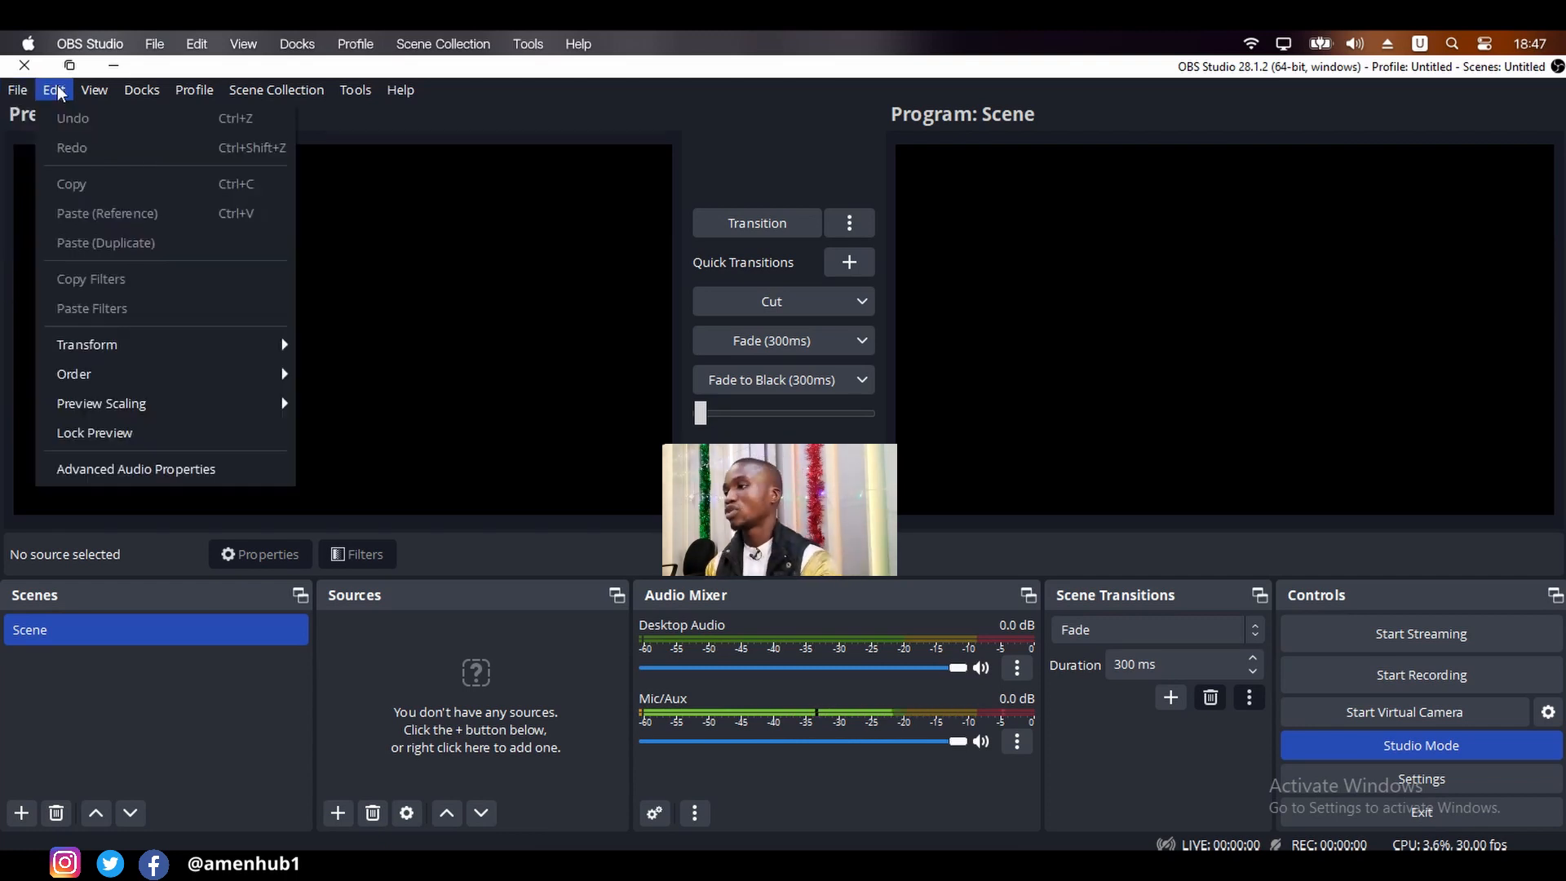
mouse_move(59, 95)
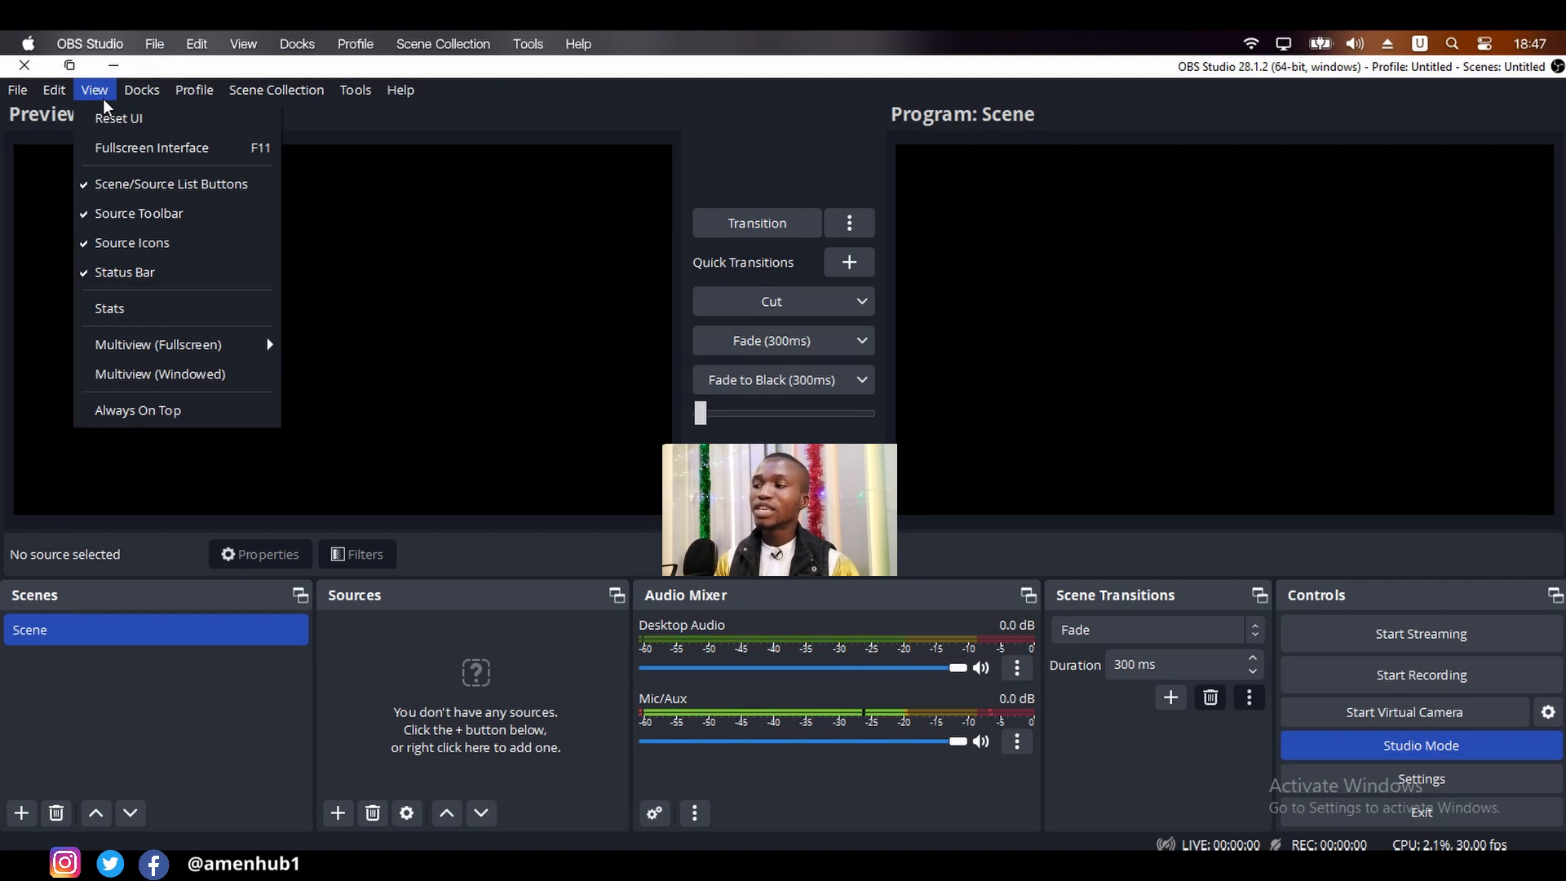
left_click(276, 90)
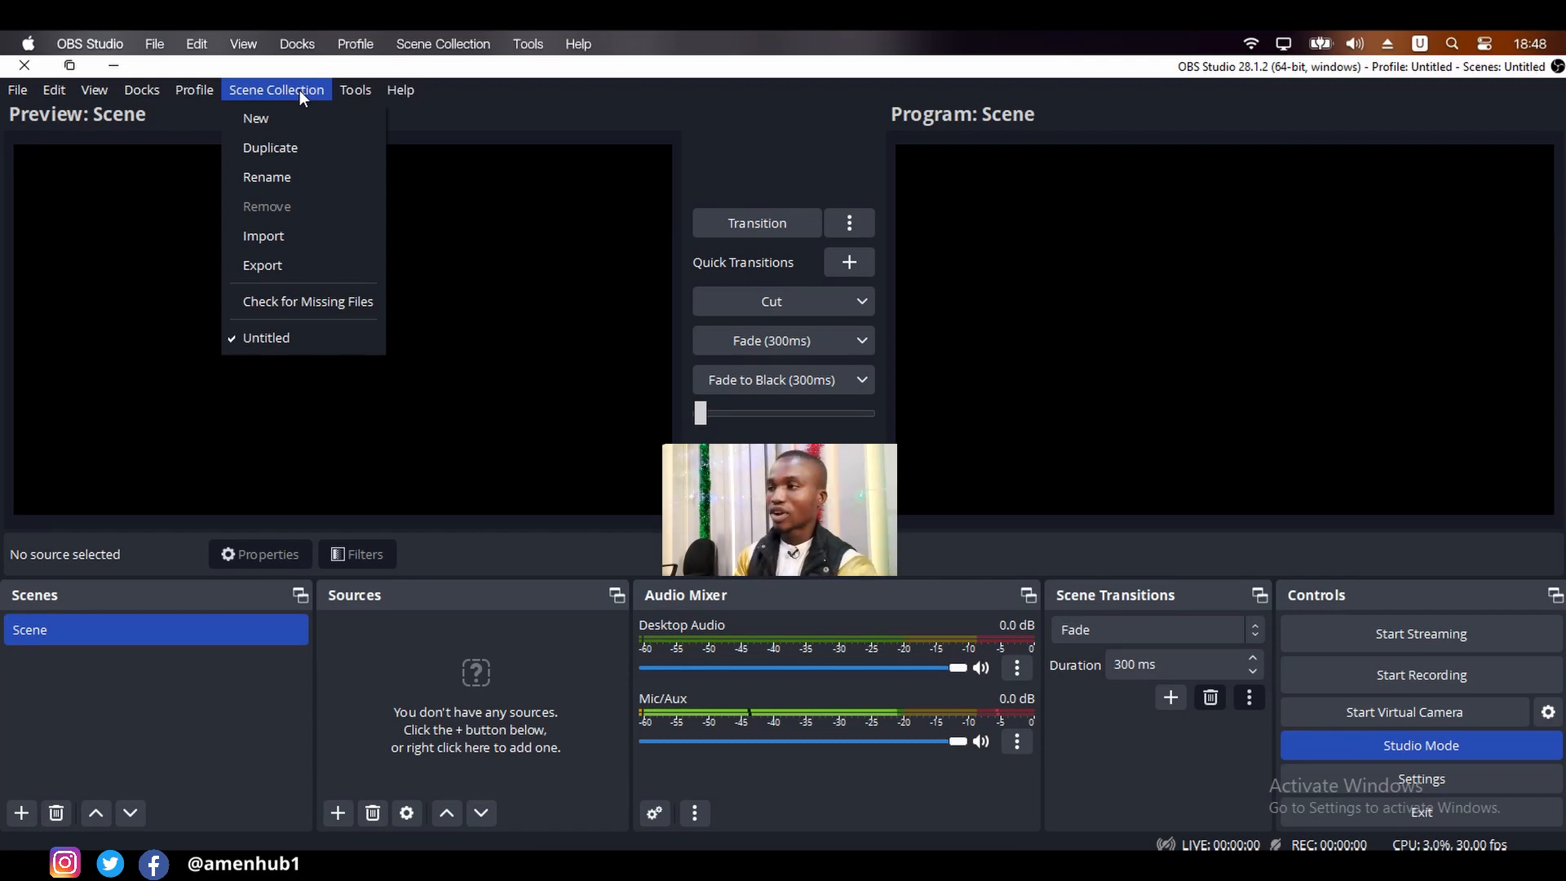
mouse_move(367, 84)
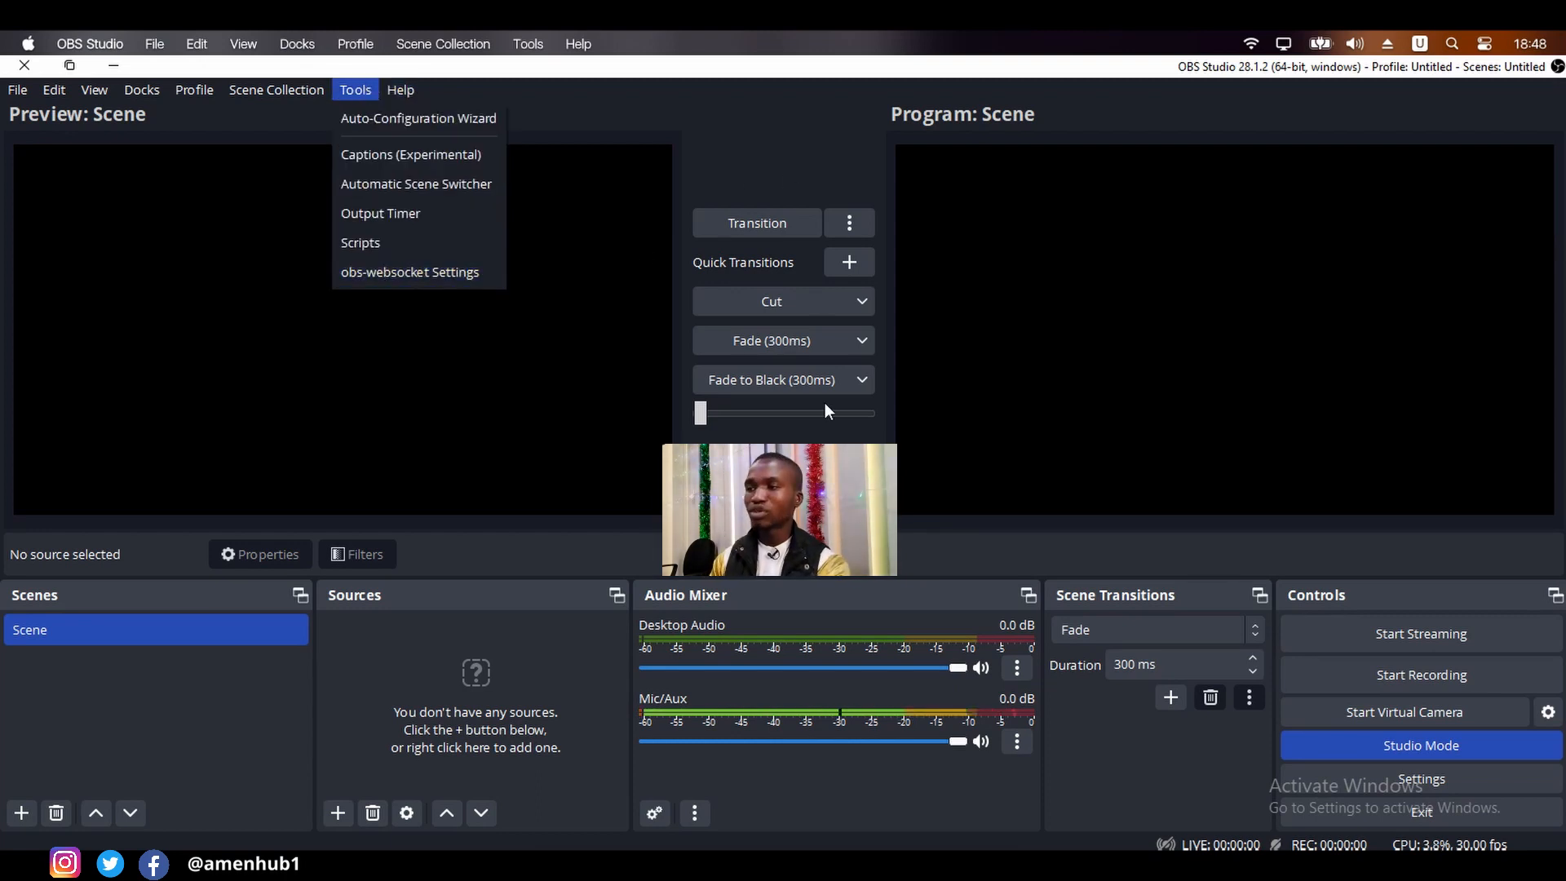
left_click(771, 172)
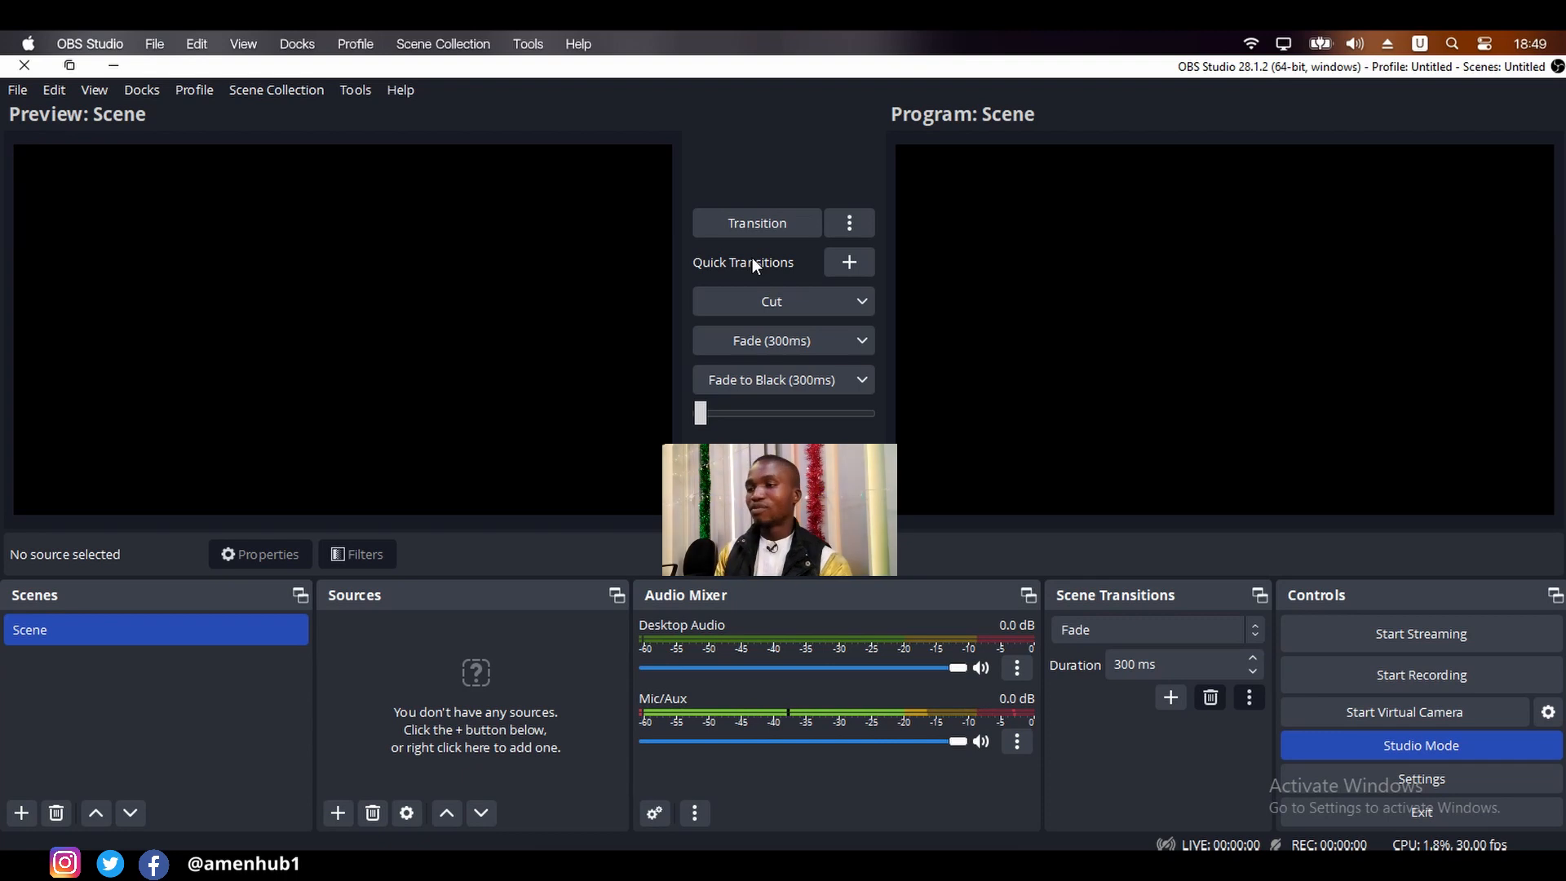
- Change the Cut quick transition to Fade and trigger the transition from preview to program
left_click(767, 222)
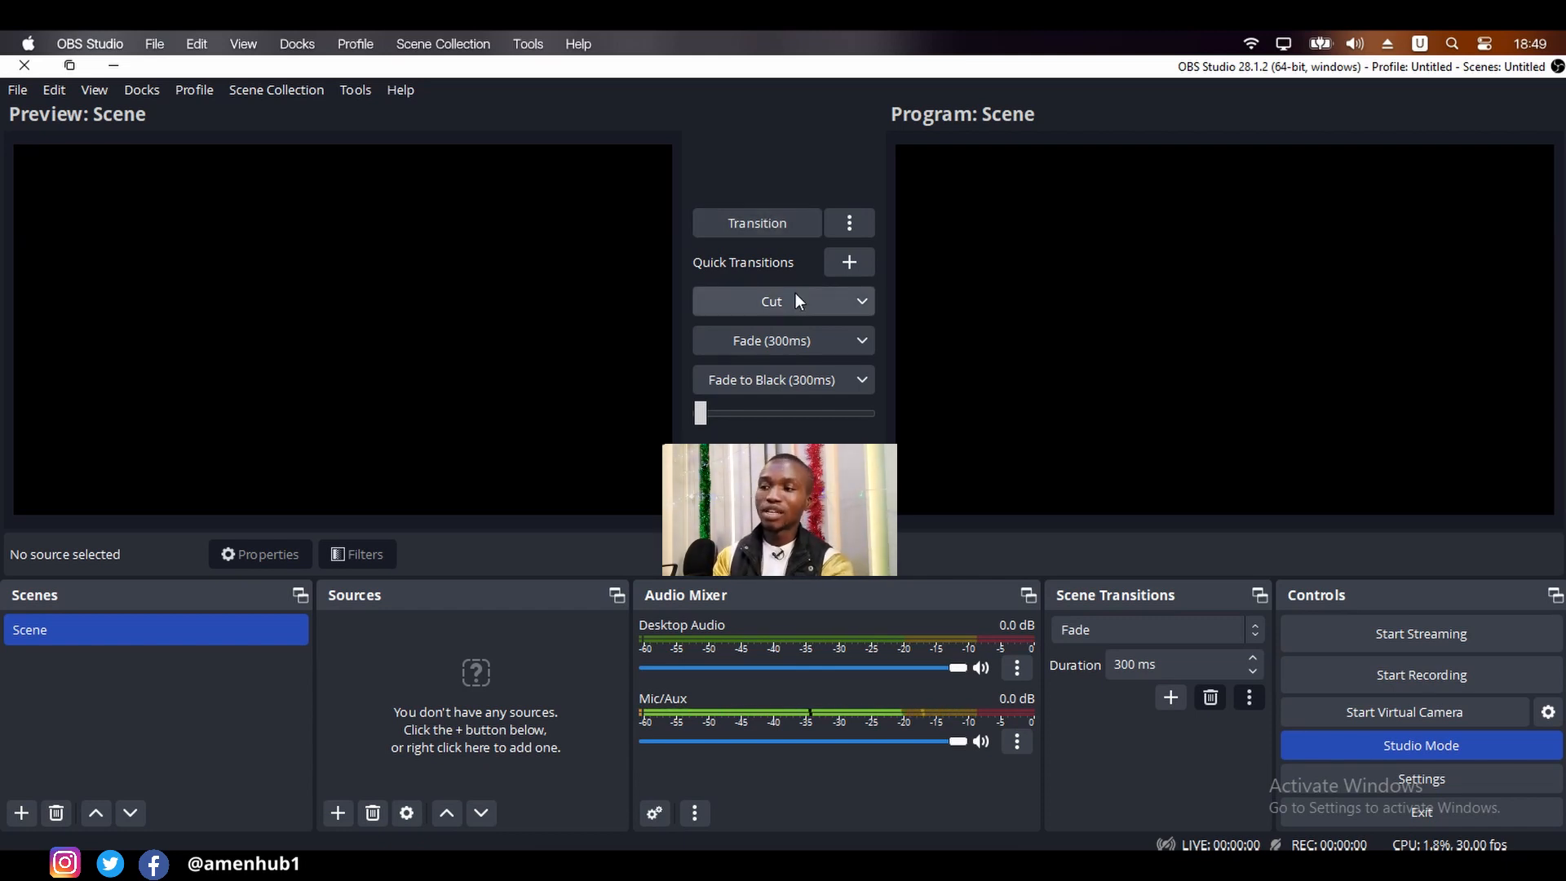
left_click(863, 307)
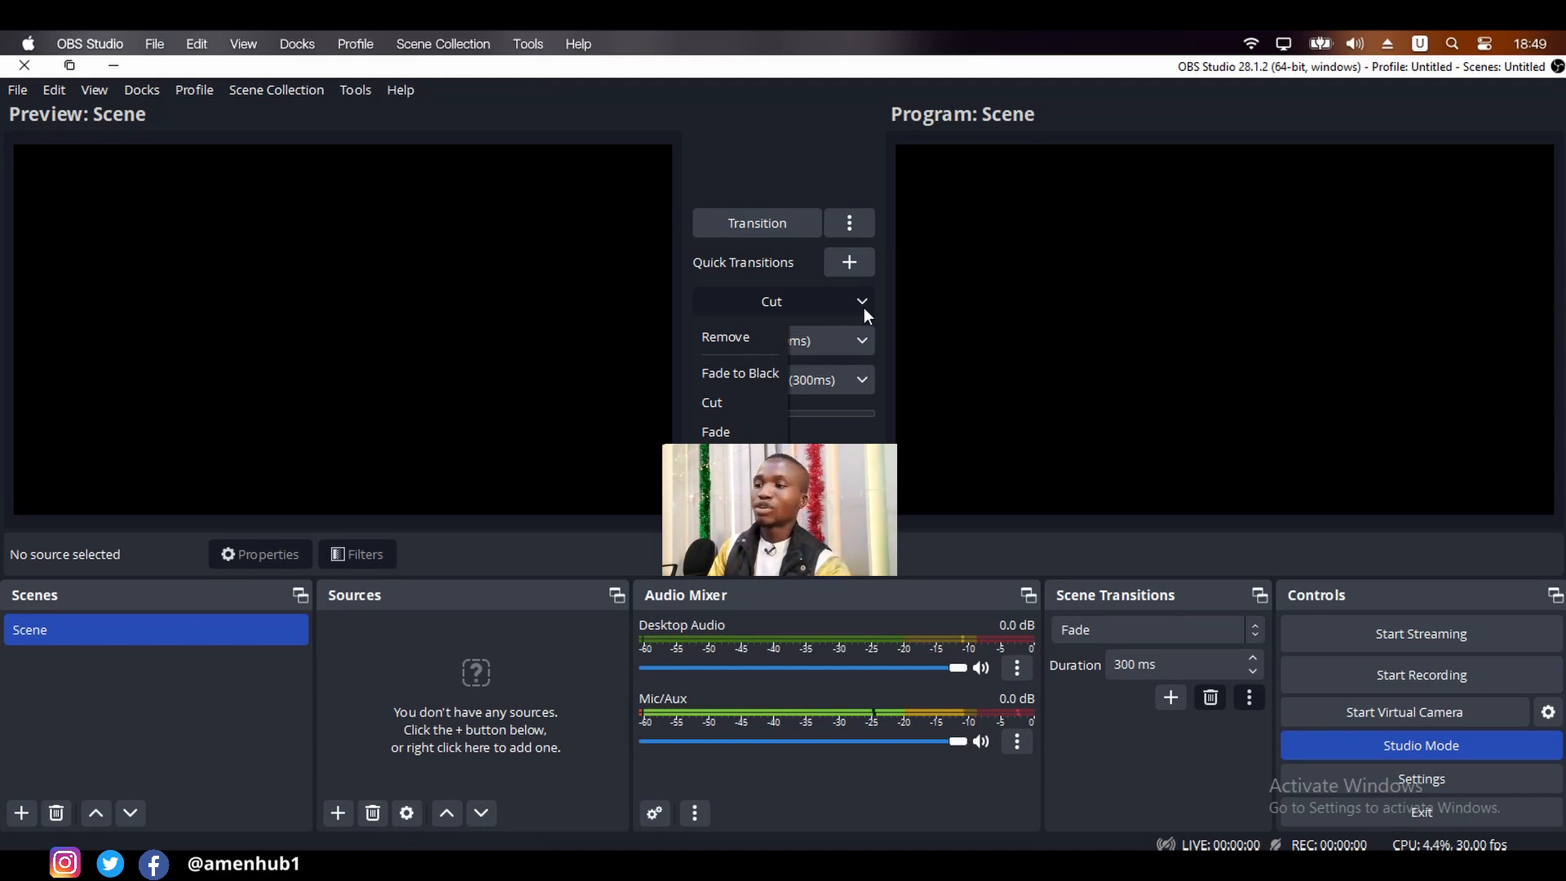
left_click(864, 307)
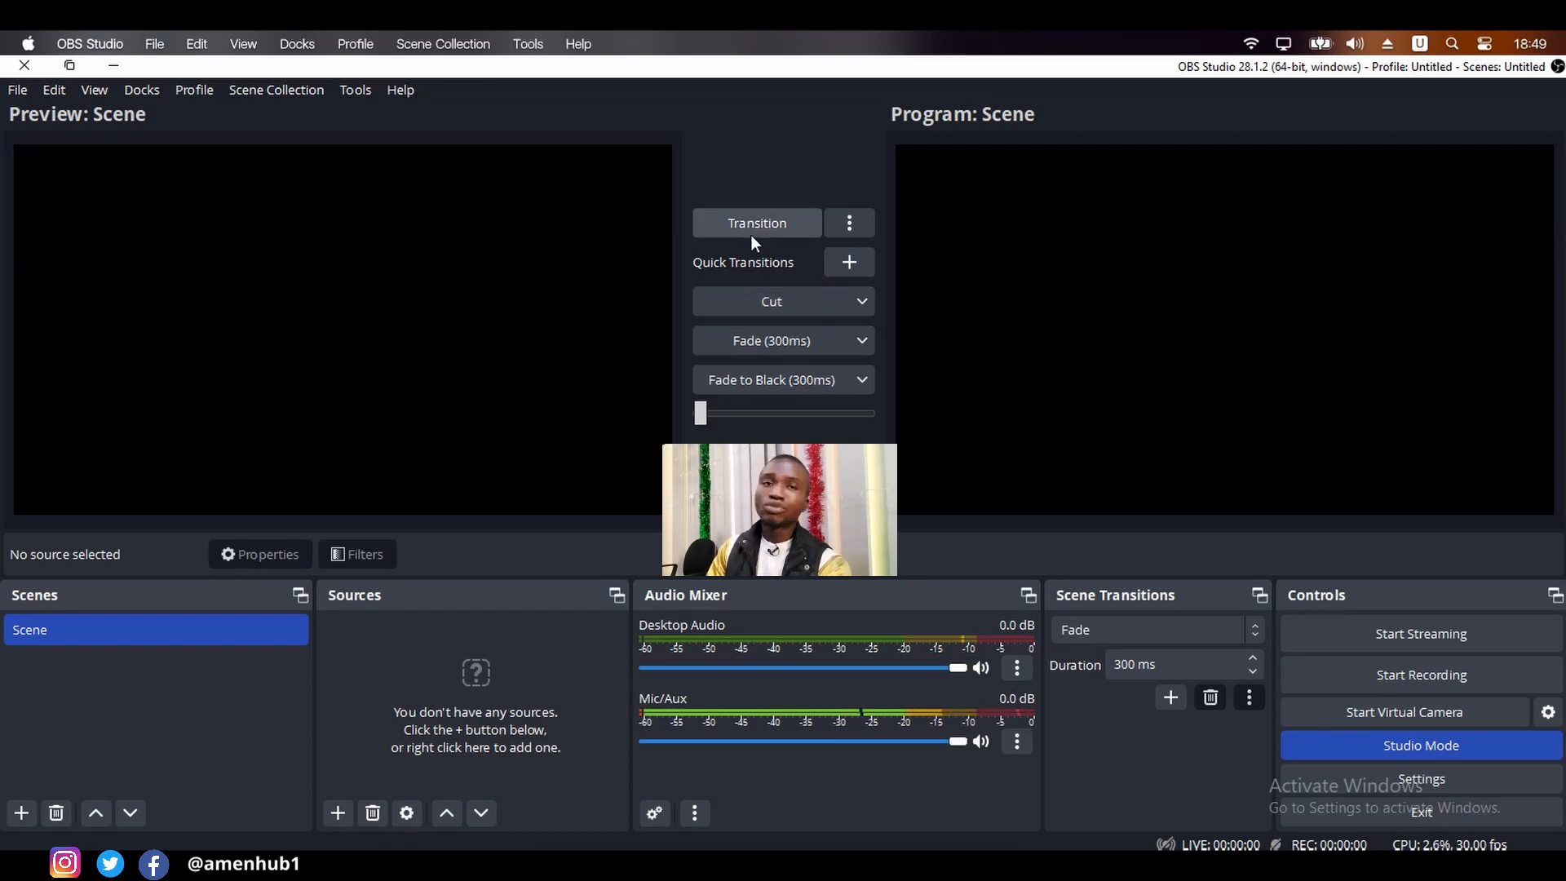
left_click_drag(689, 409, 633, 440)
left_click(861, 305)
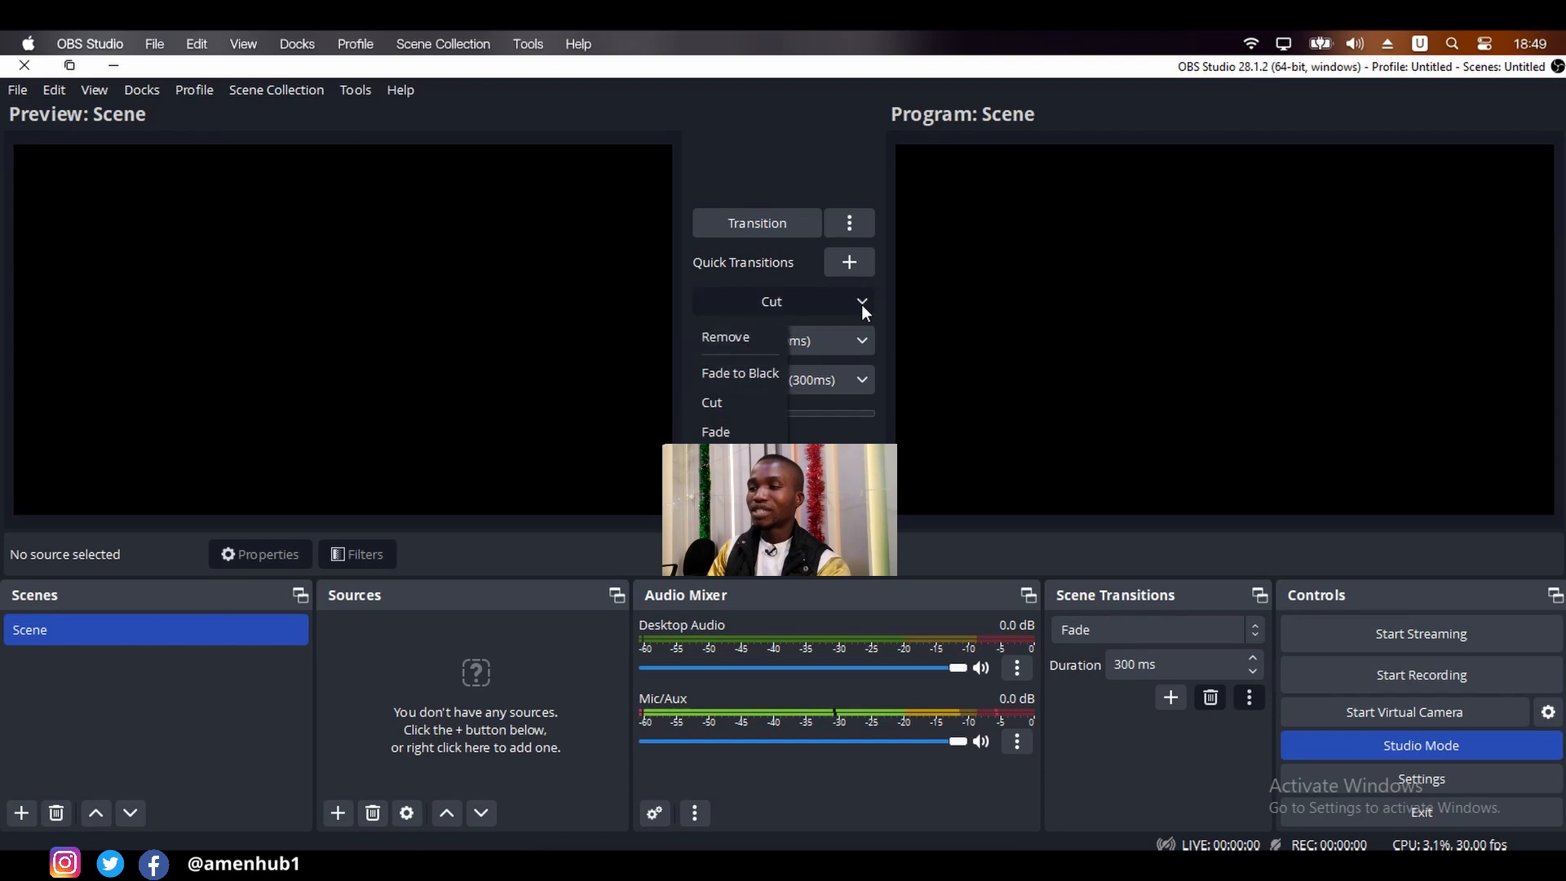
left_click(722, 429)
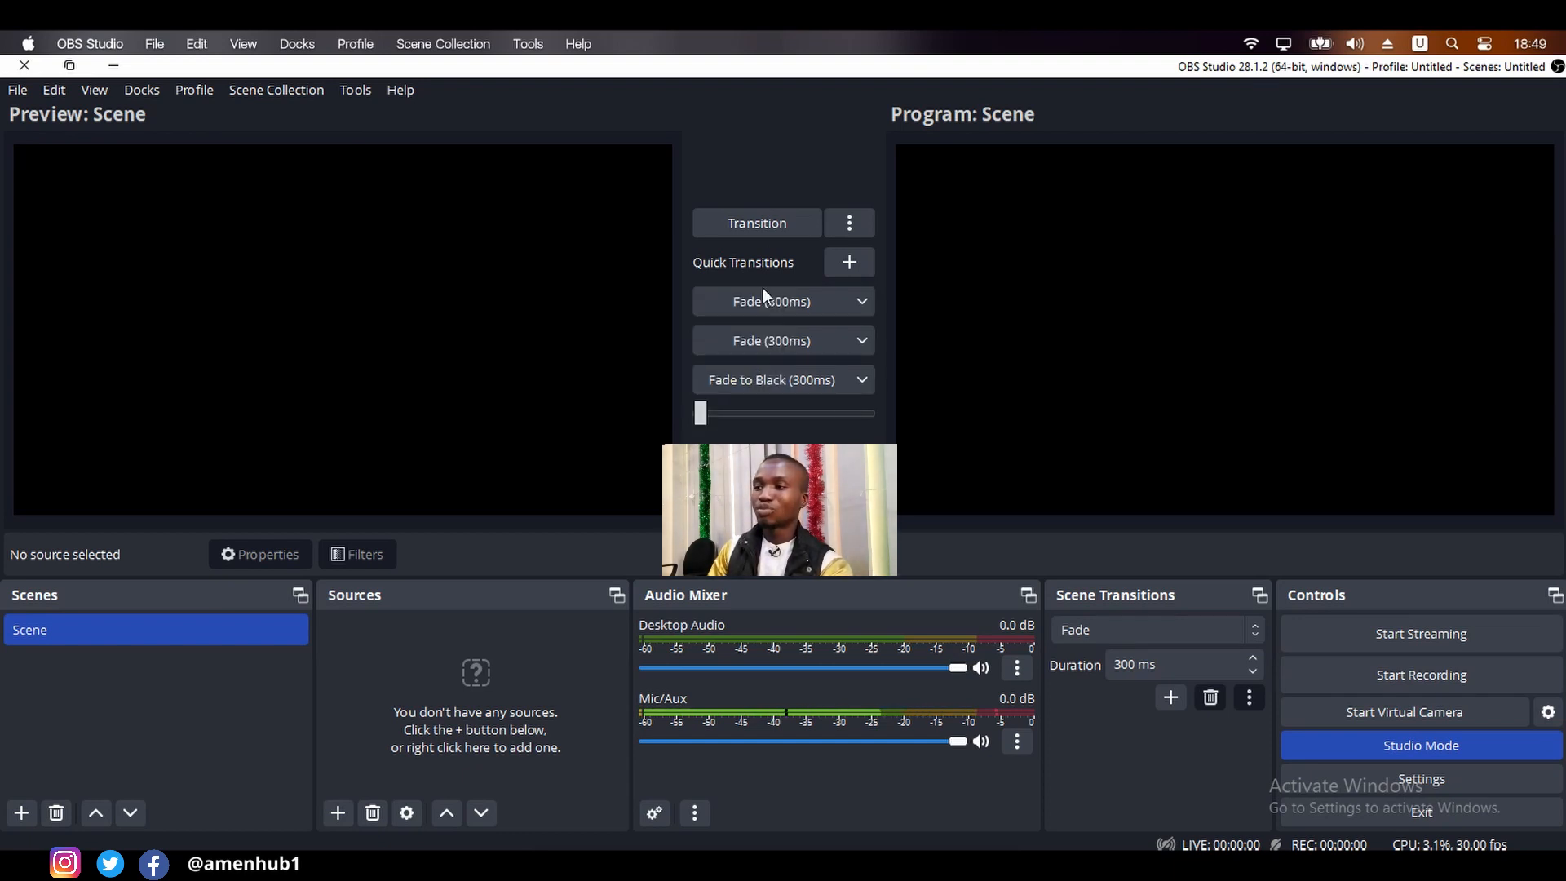
left_click(766, 225)
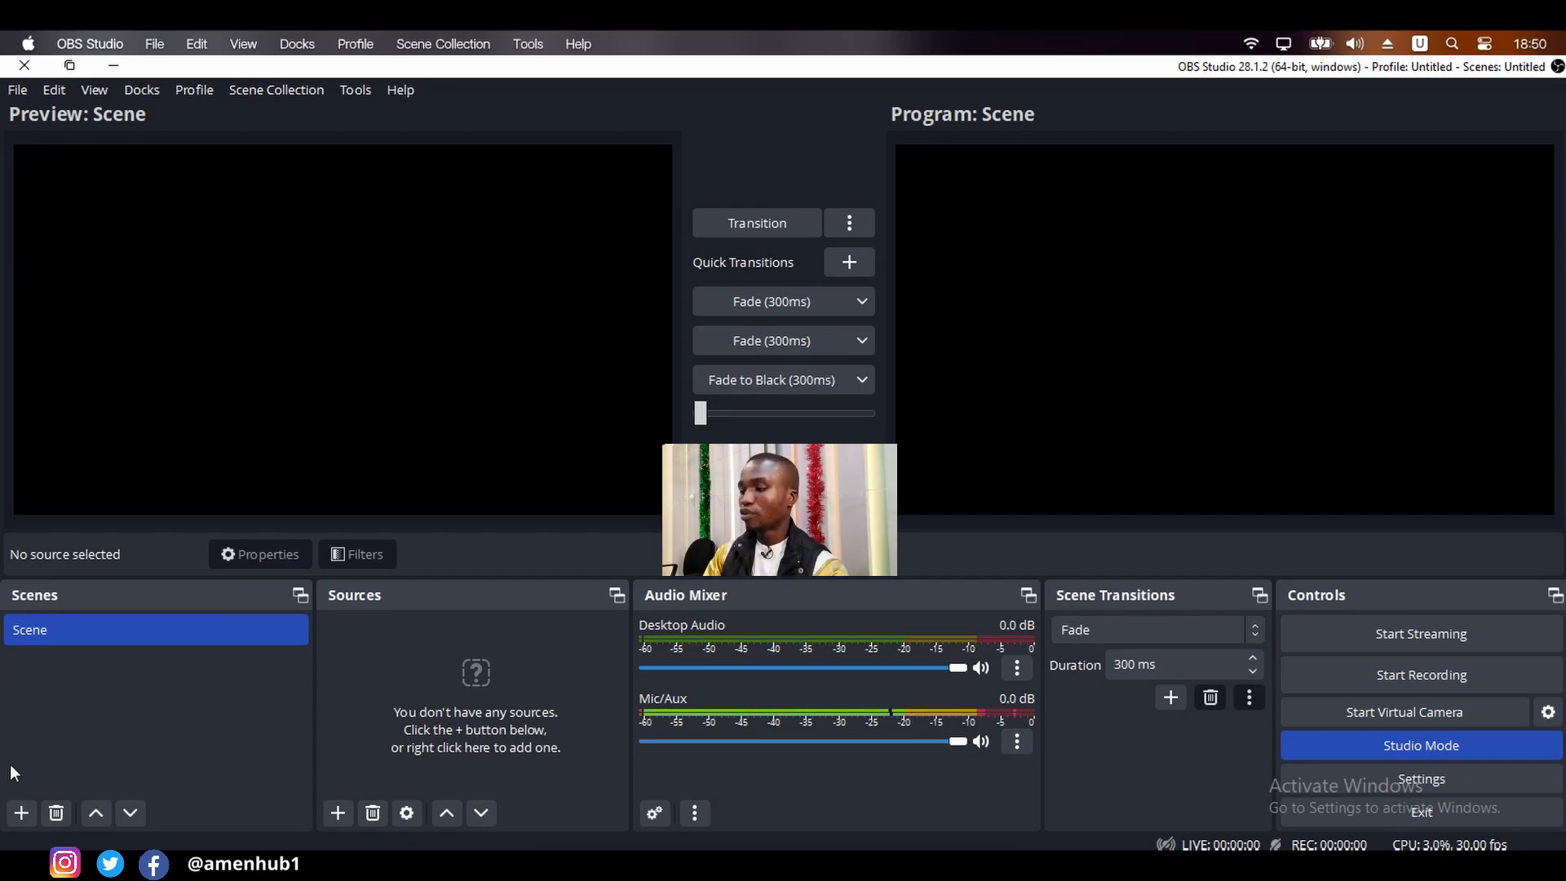
- Add a new scene named "My first broadcast"
left_click(22, 813)
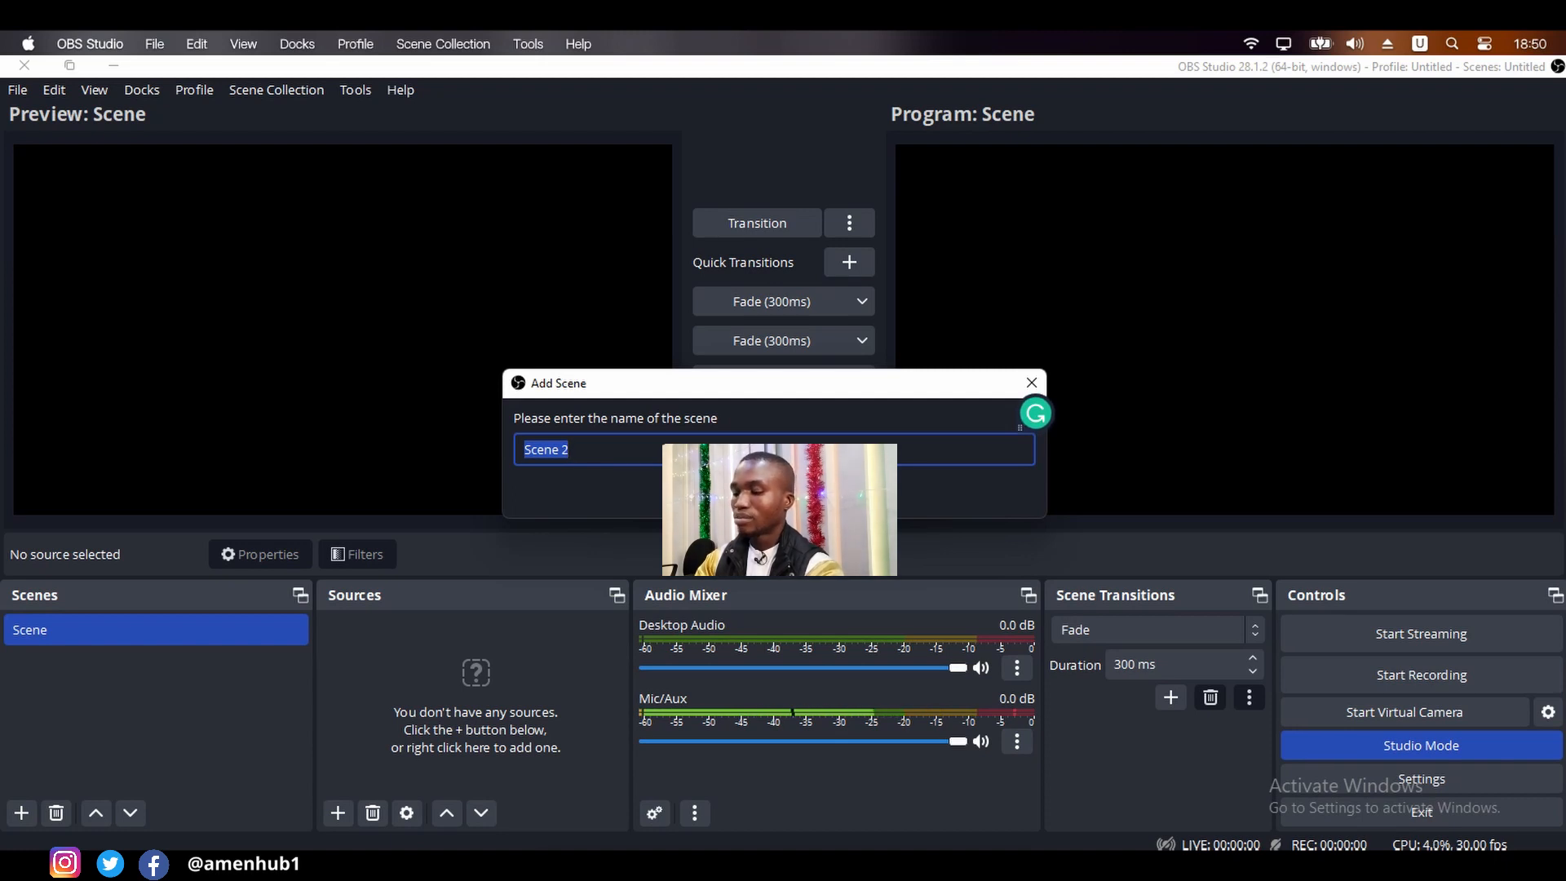
type("My first br")
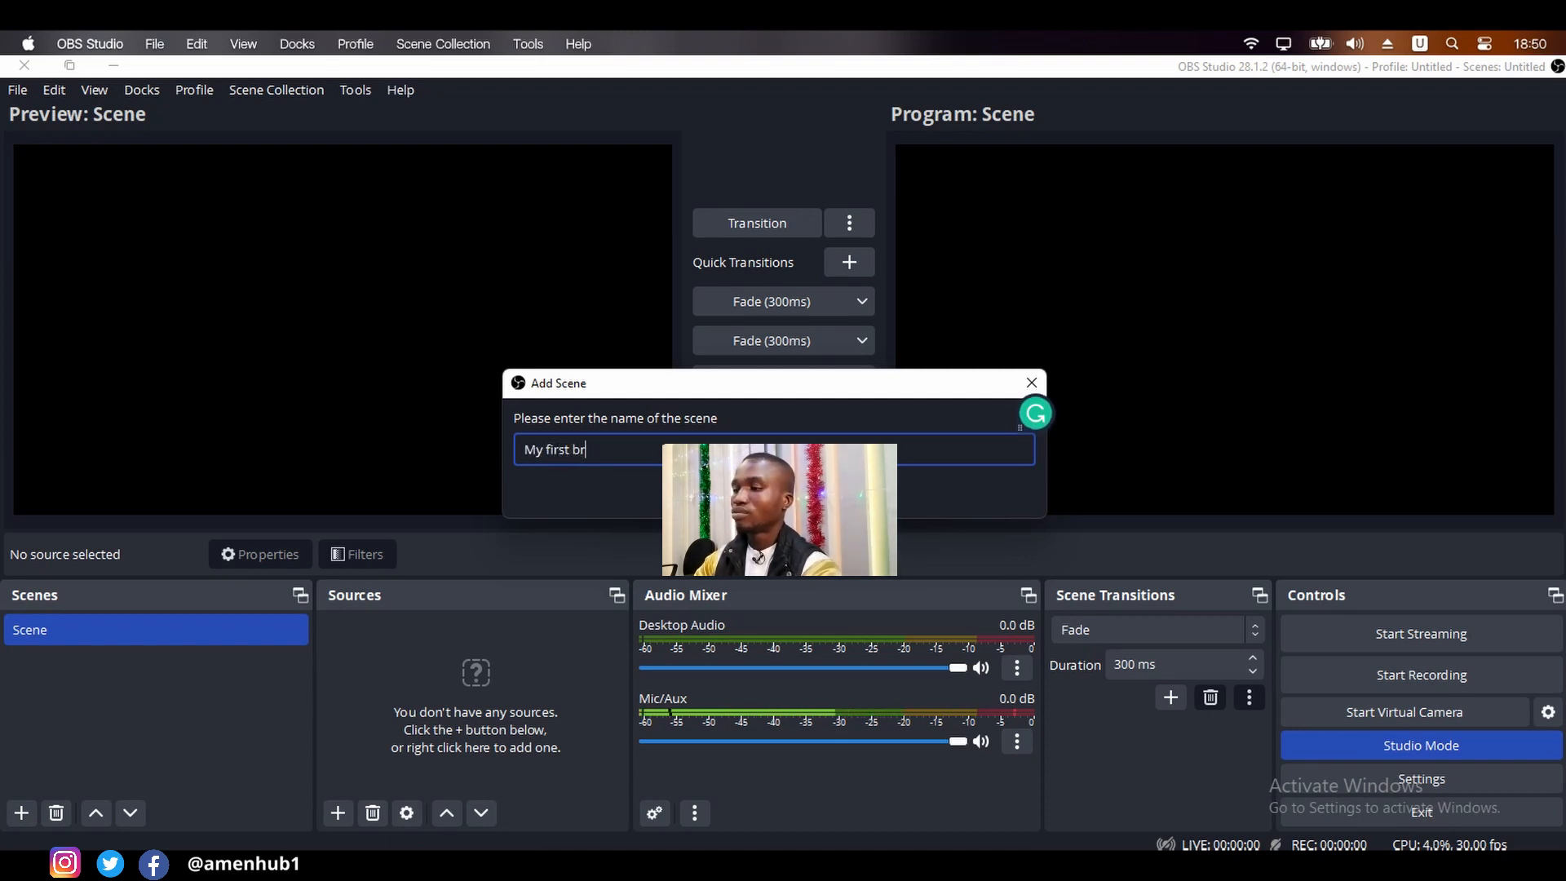
type("oadcast")
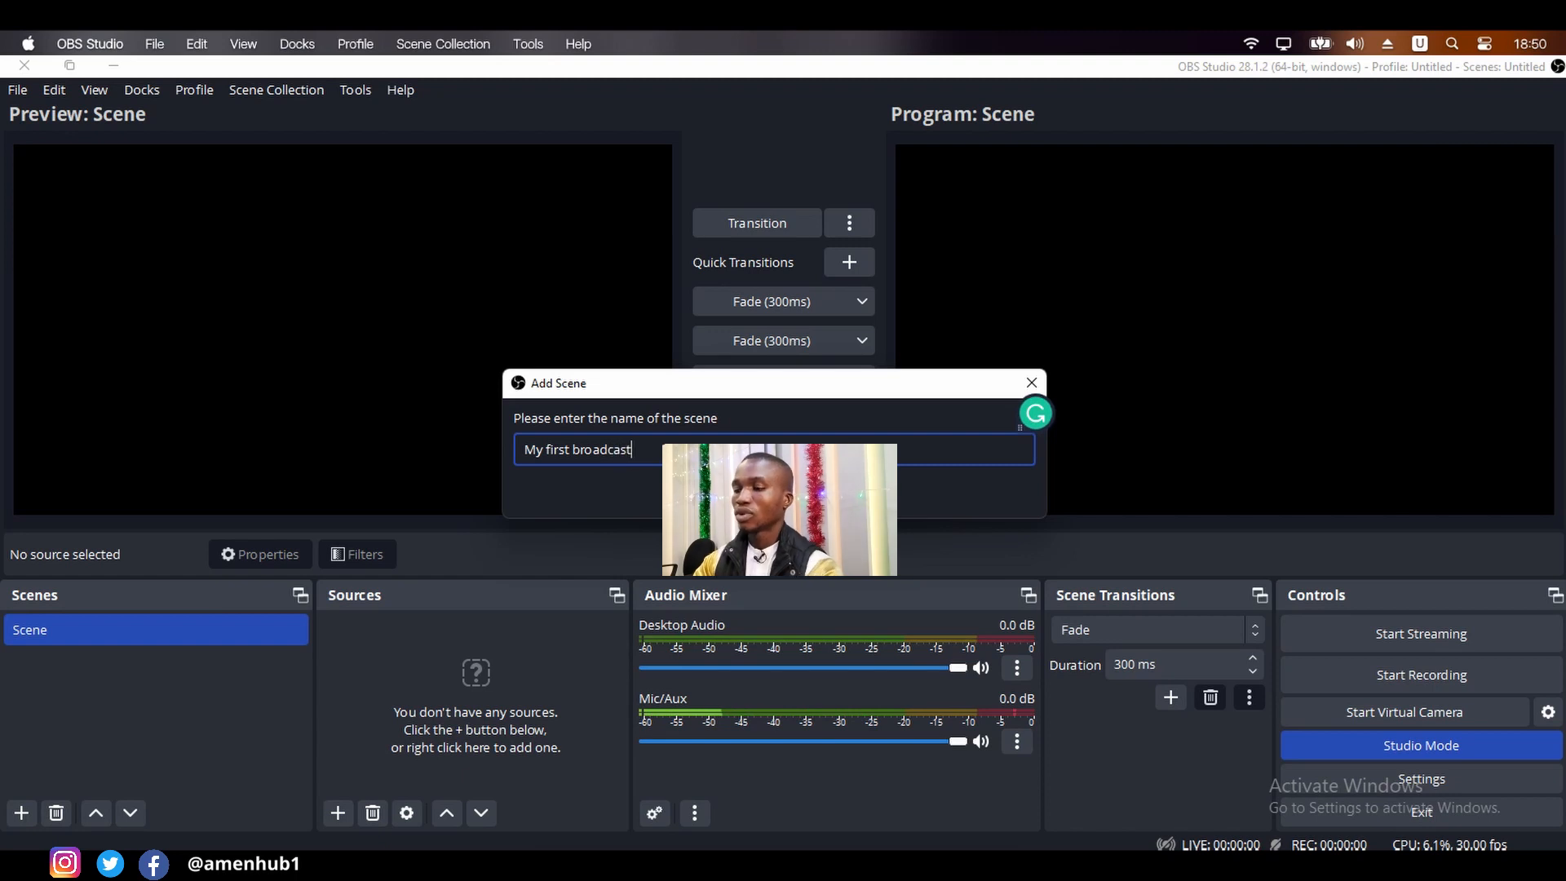
key("Return")
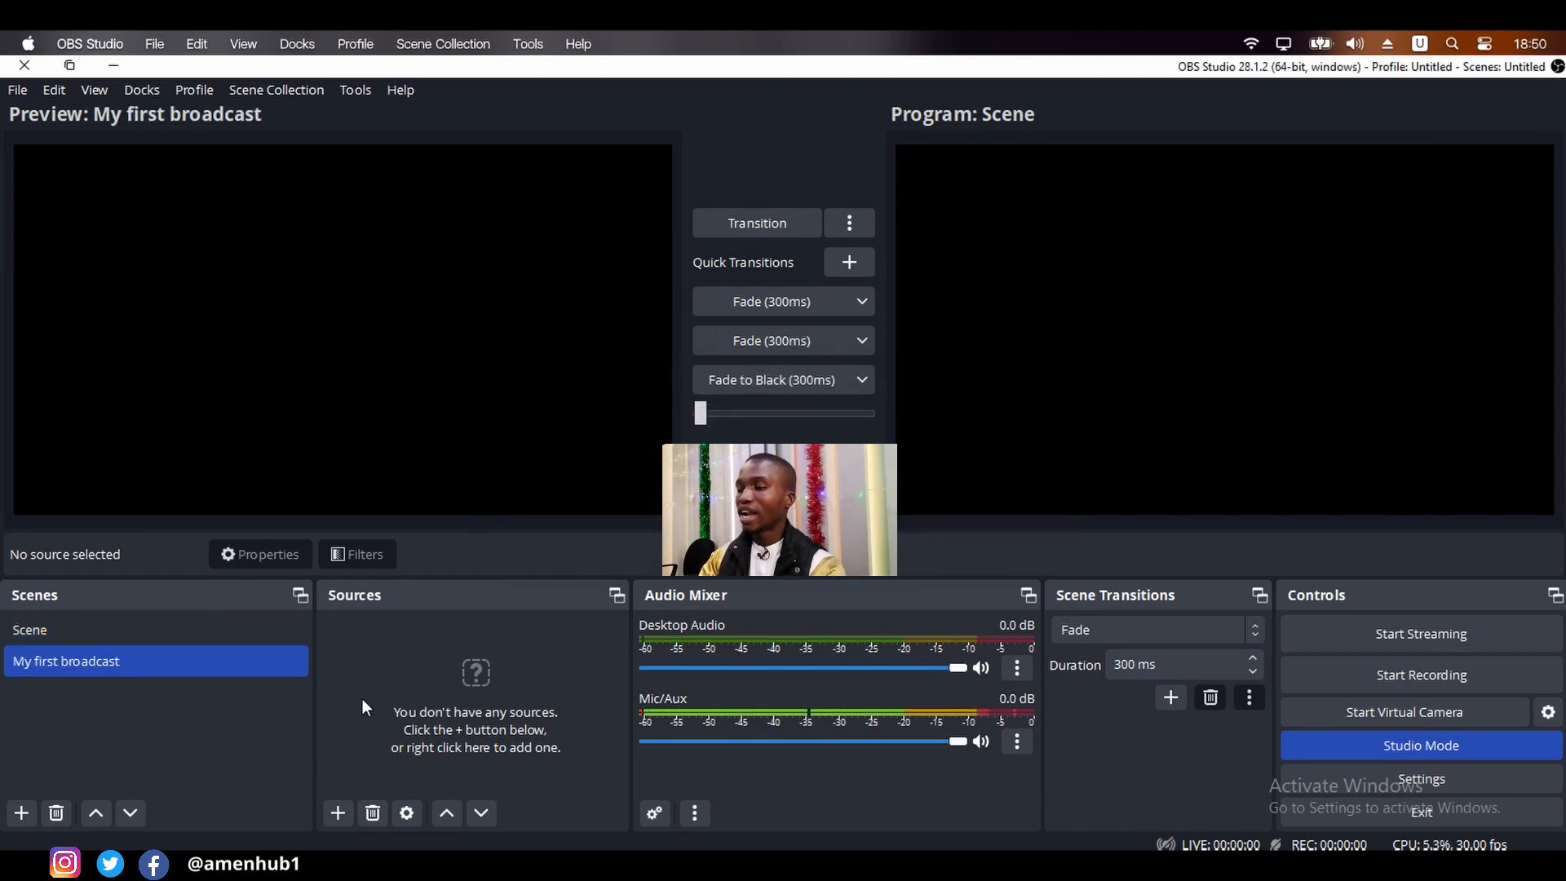